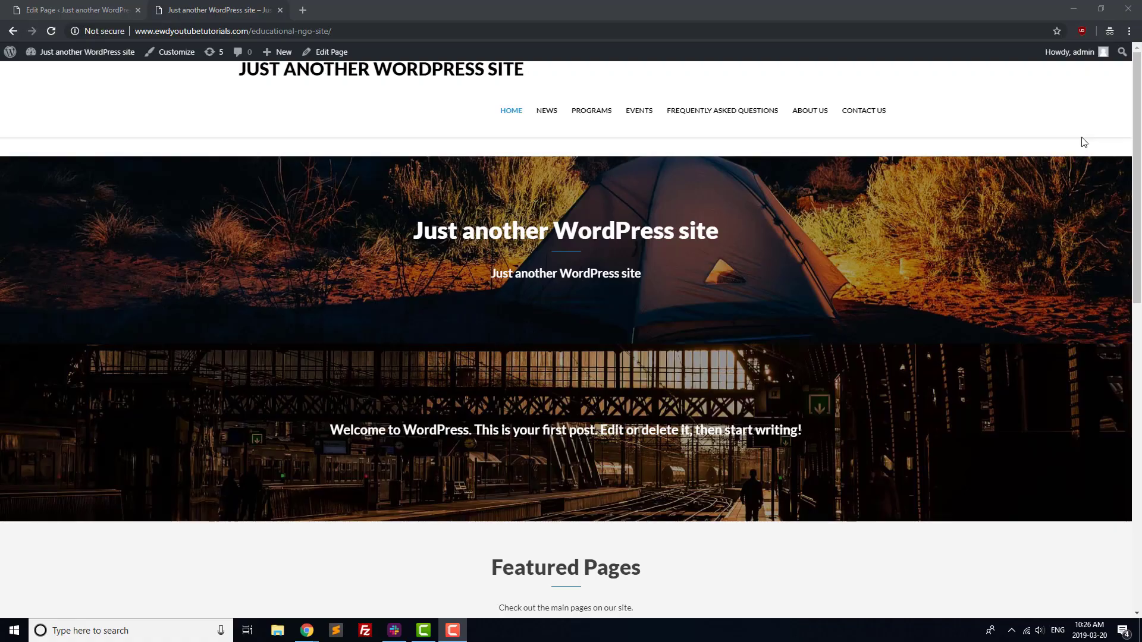
Scroll down past the WordPress market-share article to the WordPress.org plugins directory.
scroll(1084, 141, "down", 6)
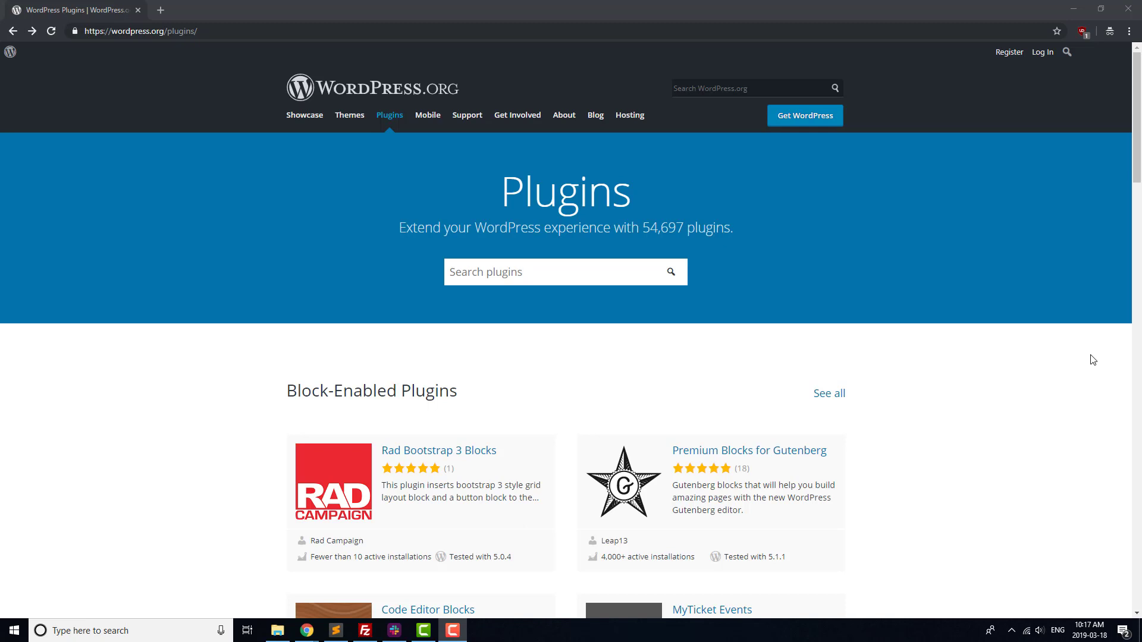
Scroll further down the WordPress.org plugins directory listing.
scroll(1136, 323, "down", 10)
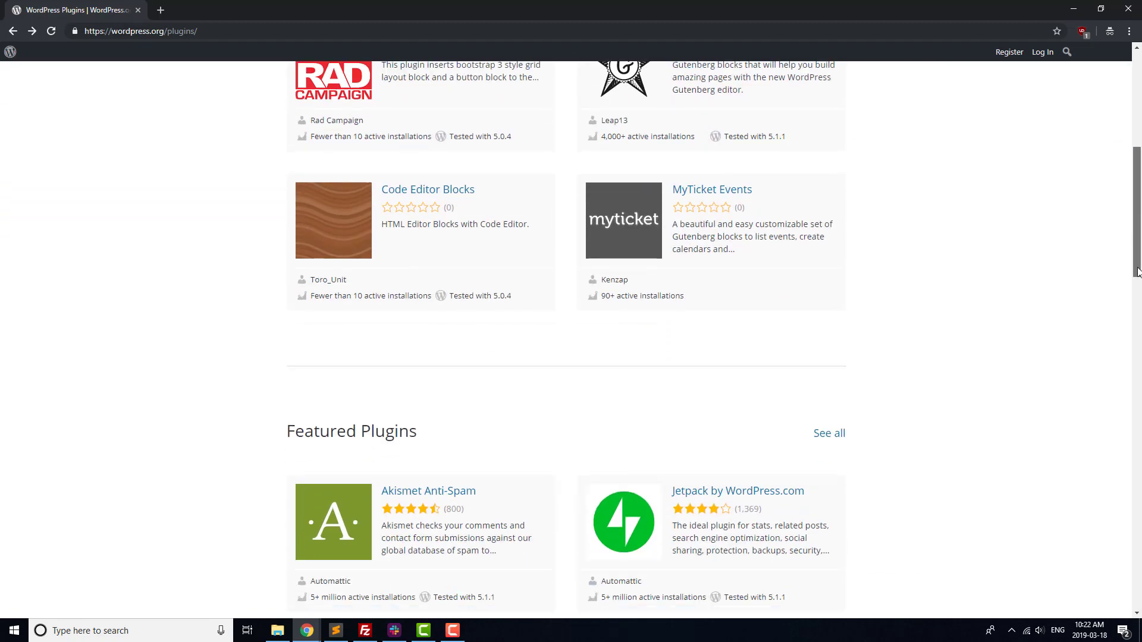
scroll(1137, 323, "down", 9)
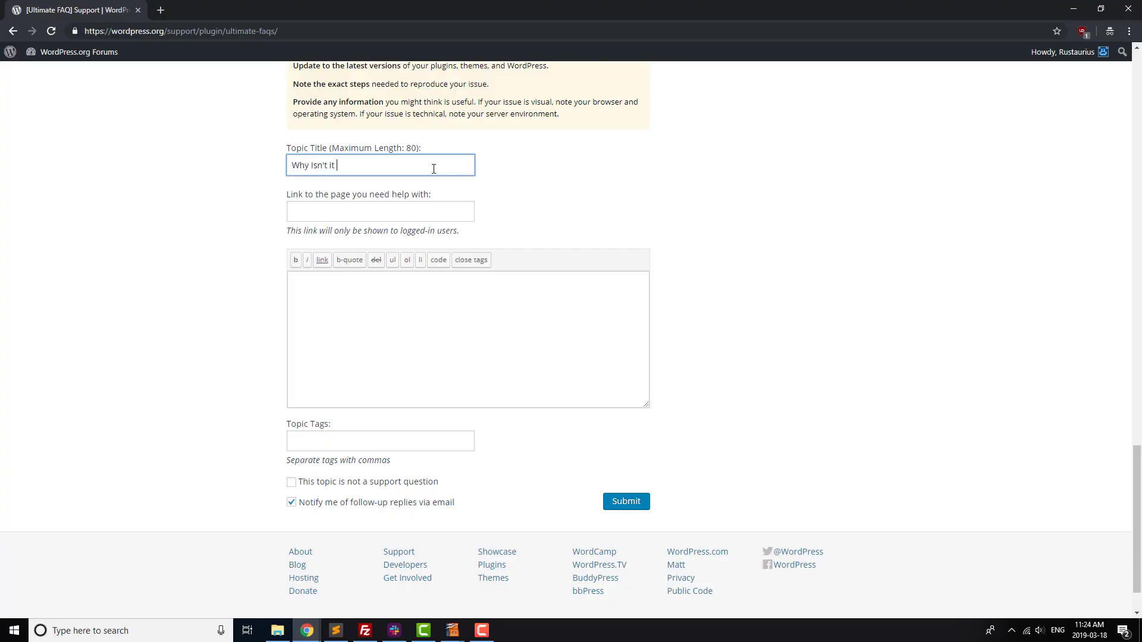
Title the topic 'Why Isn't it Working!!!!!' and complain the FAQ plugin isn't displaying the photo gallery.
type("Working!!!!!")
left_click(423, 296)
type("Your FAQ plugin isn")
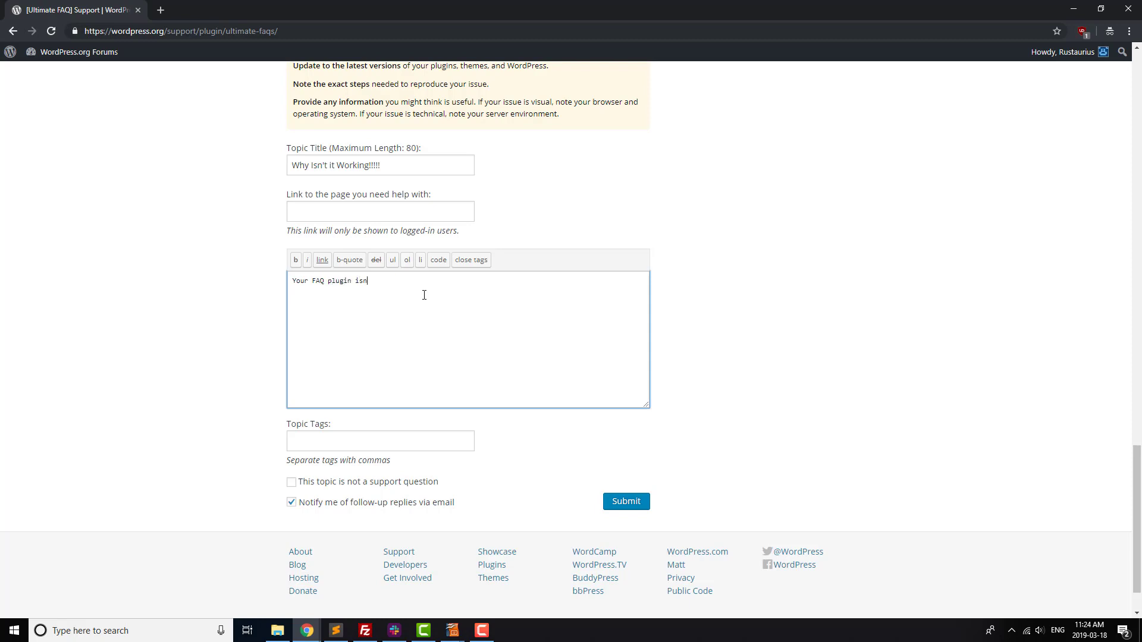
type("'t displaying my photo gallery")
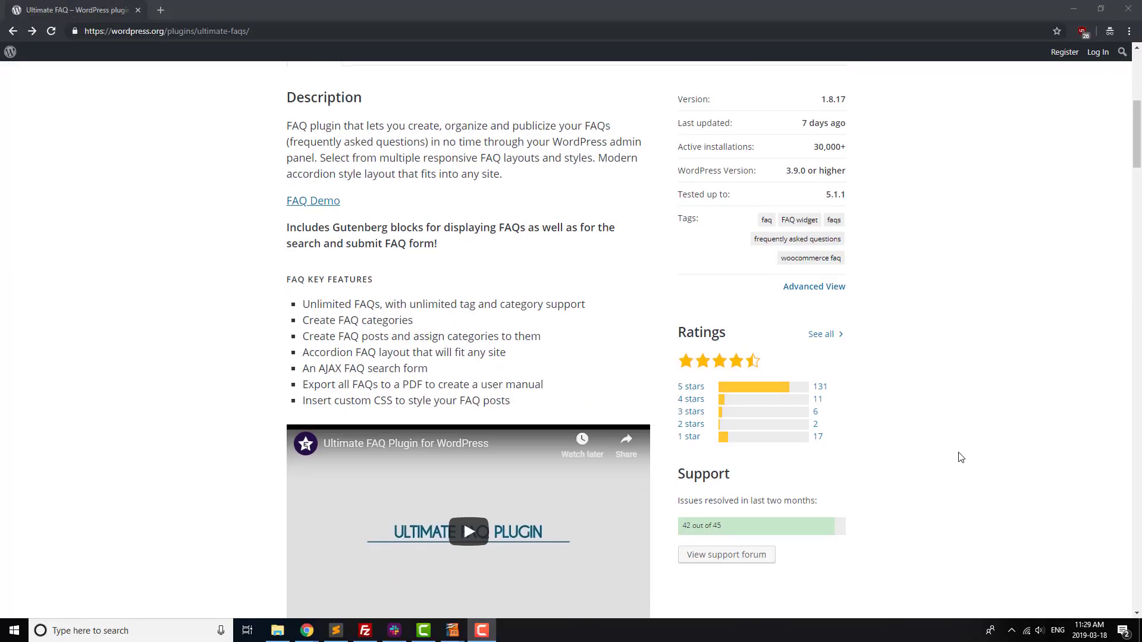
Explore the Ultimate FAQ demo: Block style screenshot, windshield wiper answer, side menu, FAQ Search page.
scroll(959, 459, "down", 1)
left_click(751, 498)
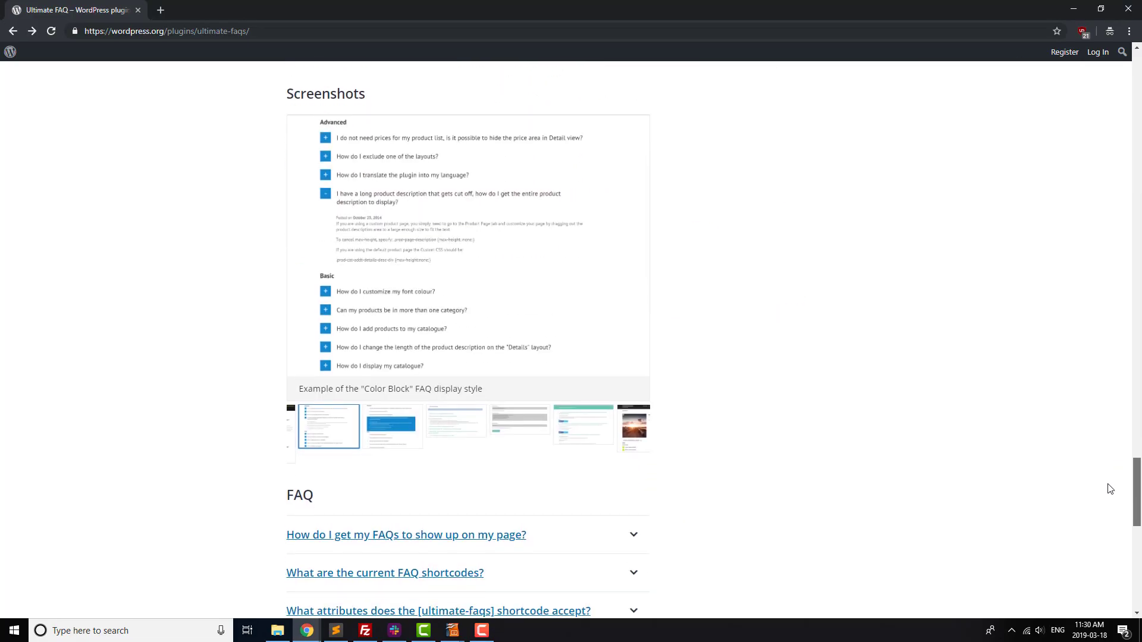
left_click(408, 429)
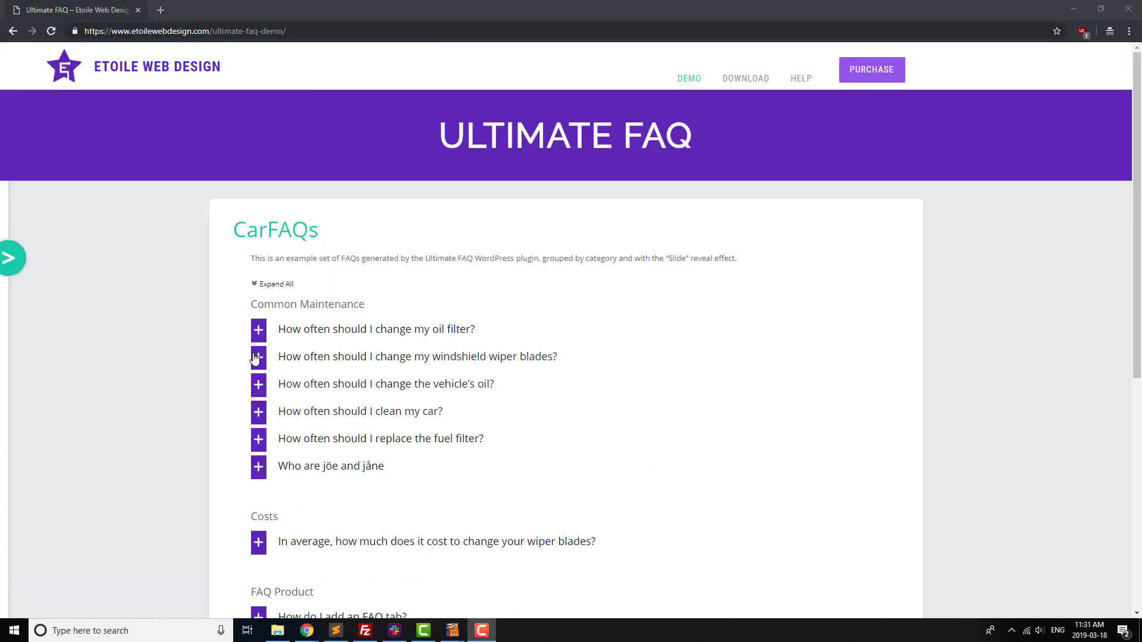
left_click(254, 358)
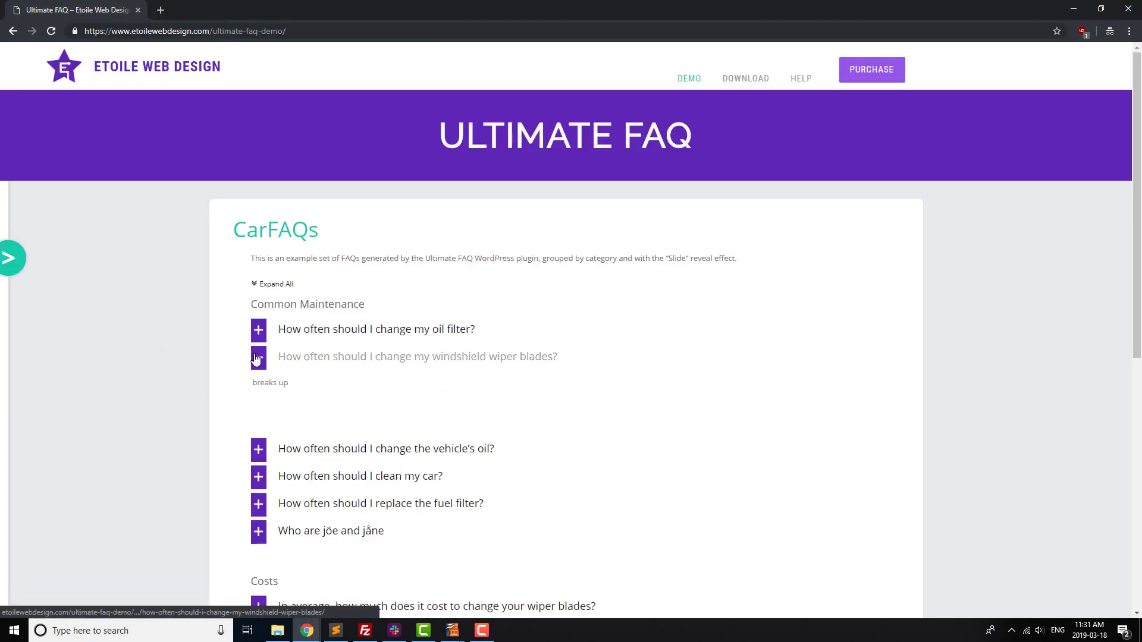
left_click(16, 271)
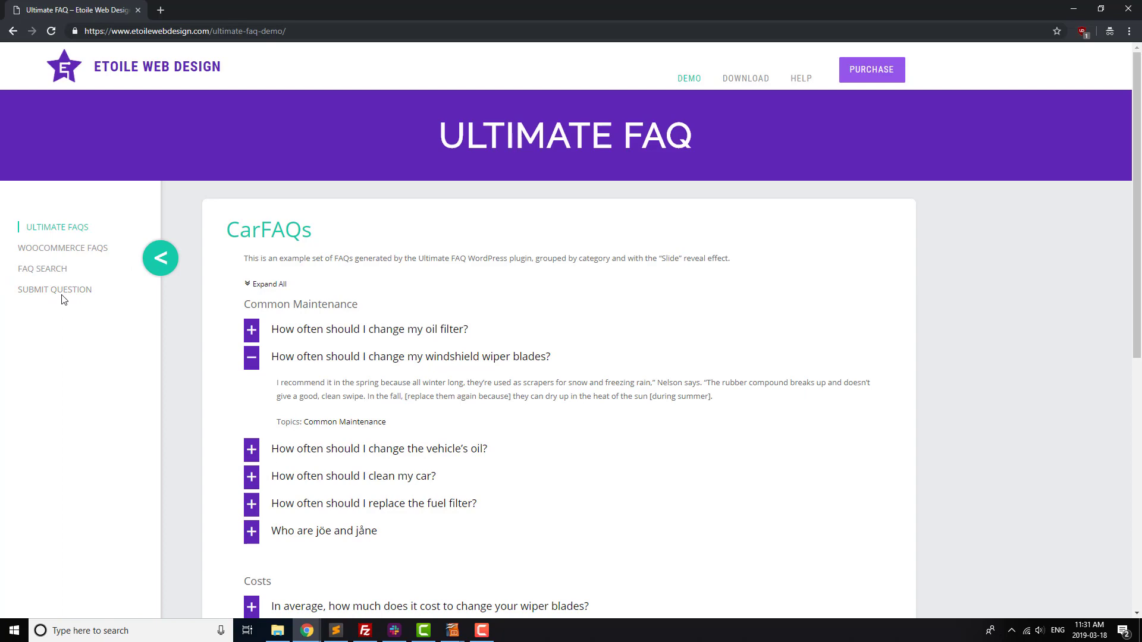
left_click(54, 270)
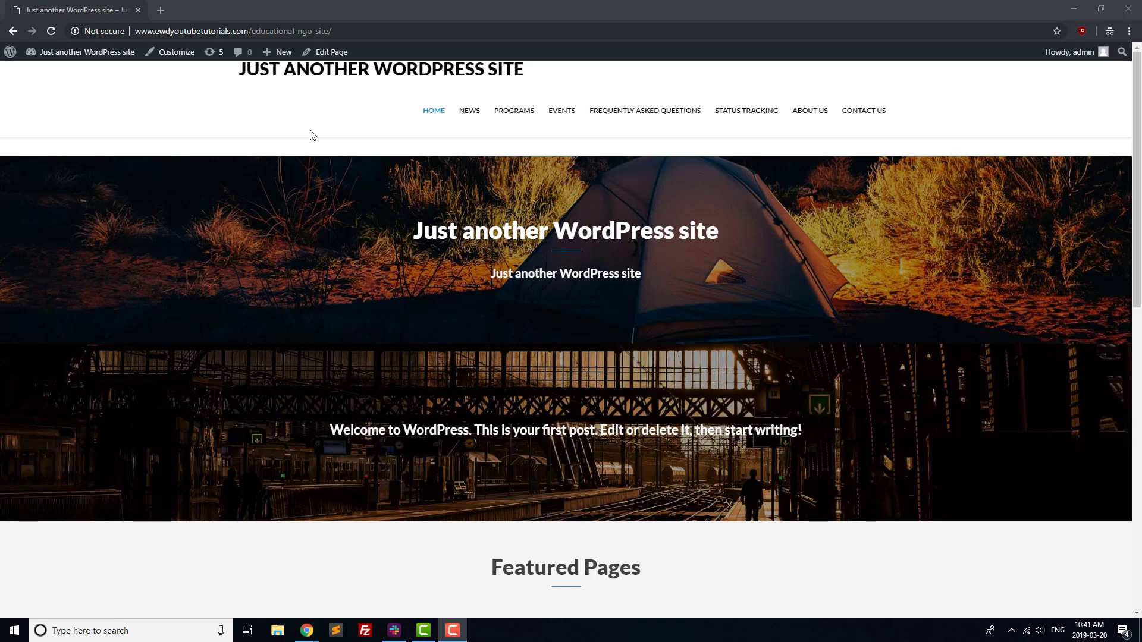
View the Frequently Asked Questions page and expand the 'How do I apply?' answer.
left_click(617, 112)
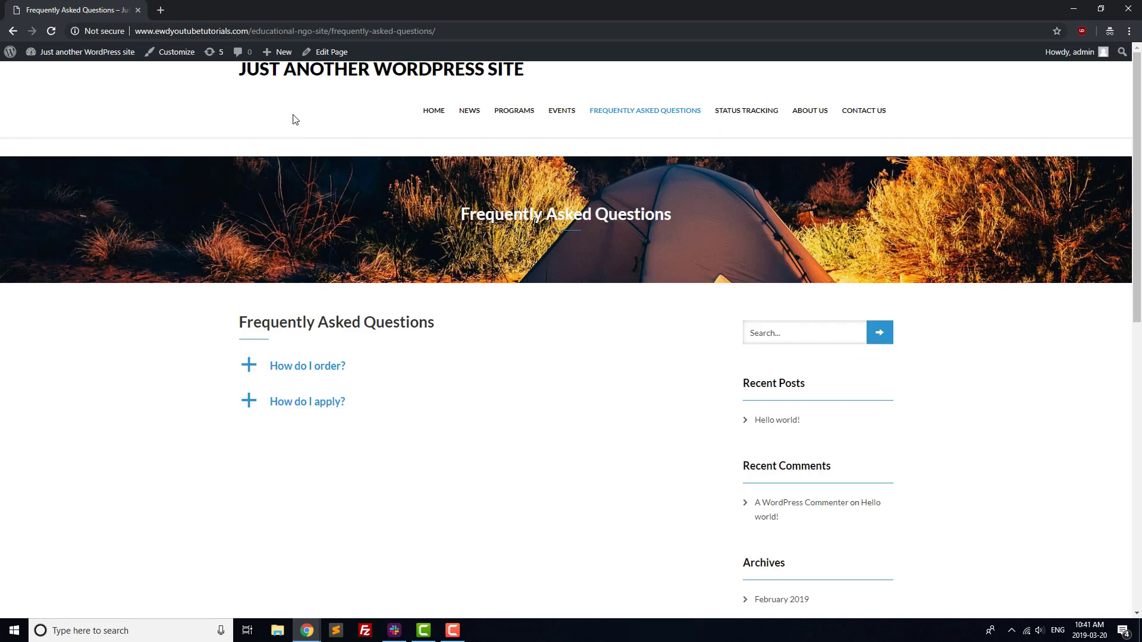
key("F10")
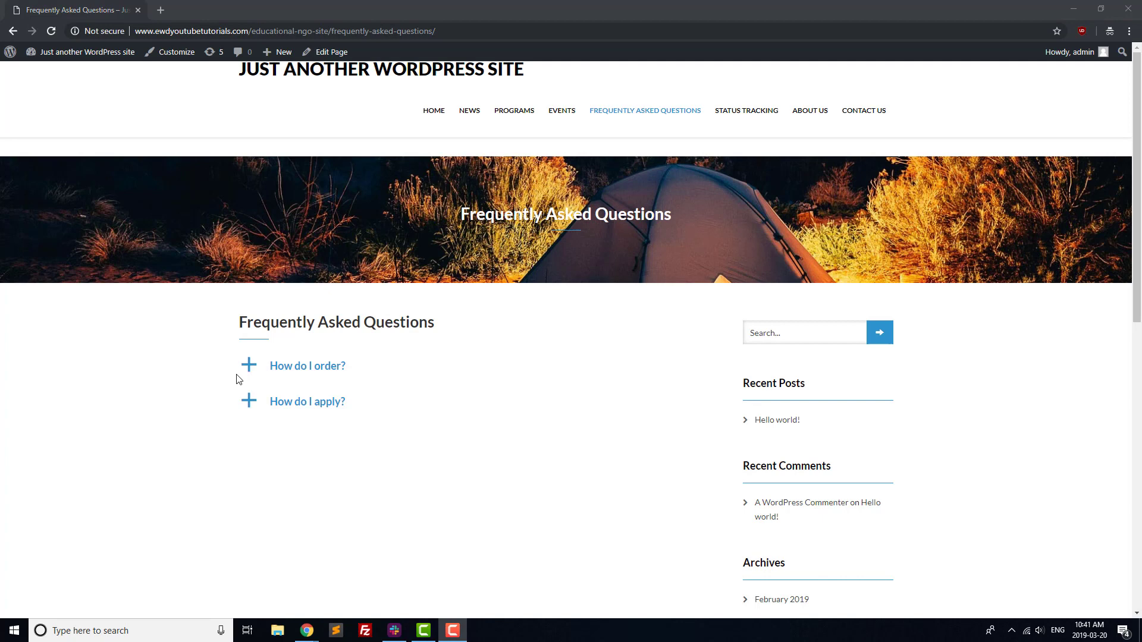
left_click(245, 405)
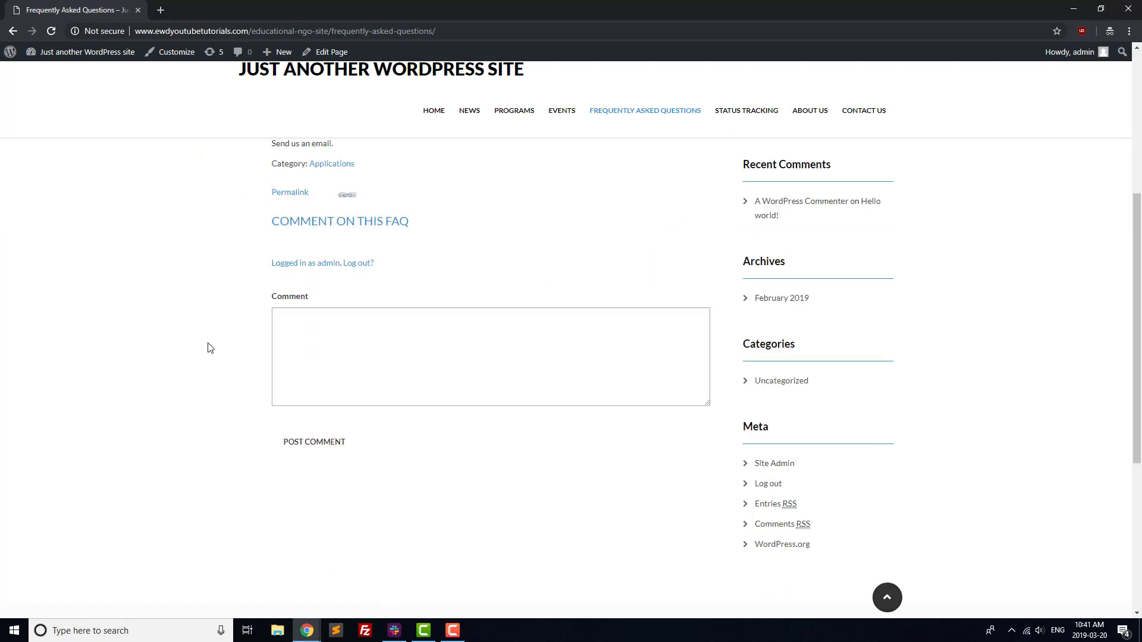
scroll(209, 348, "up", 1)
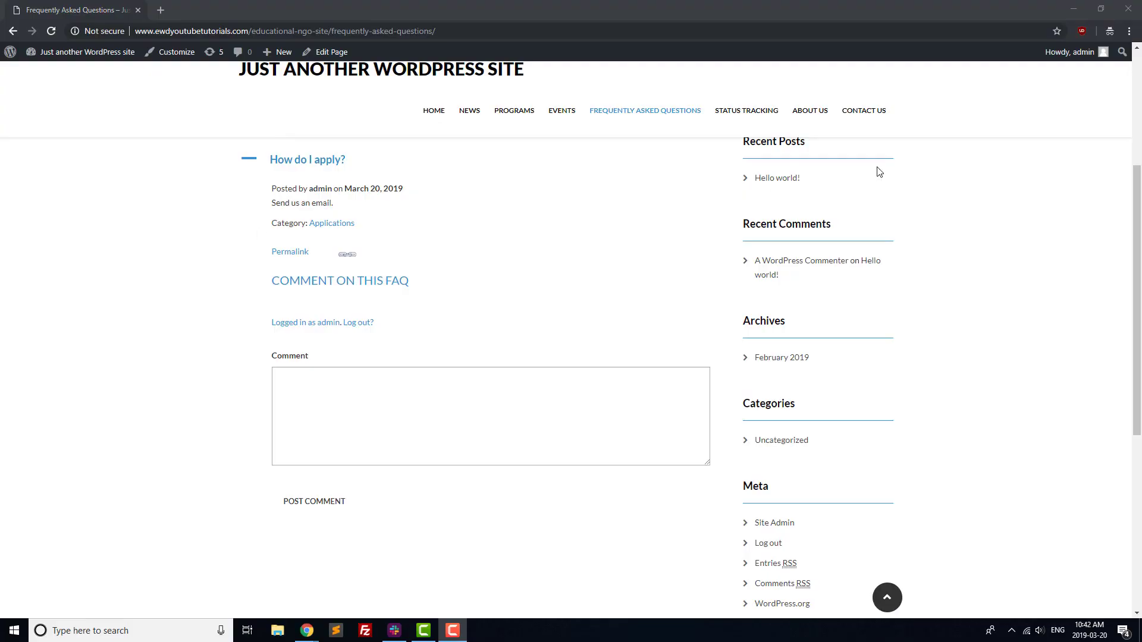
Visit Contact Us, then track order number 101 on the Status Tracking page.
left_click(878, 113)
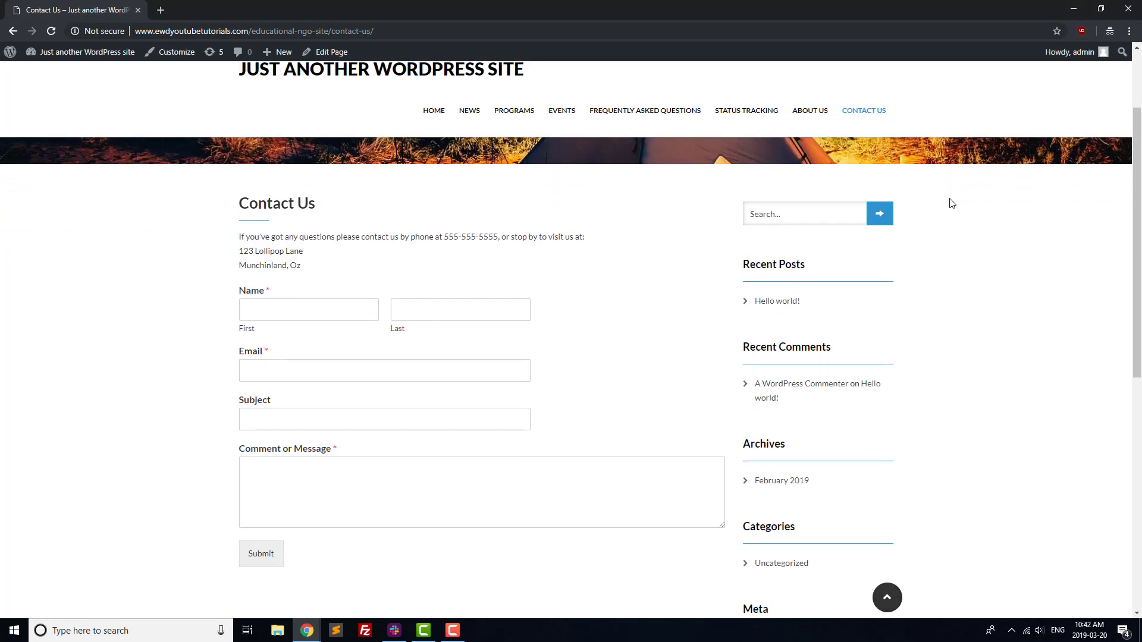
left_click(764, 112)
left_click(362, 415)
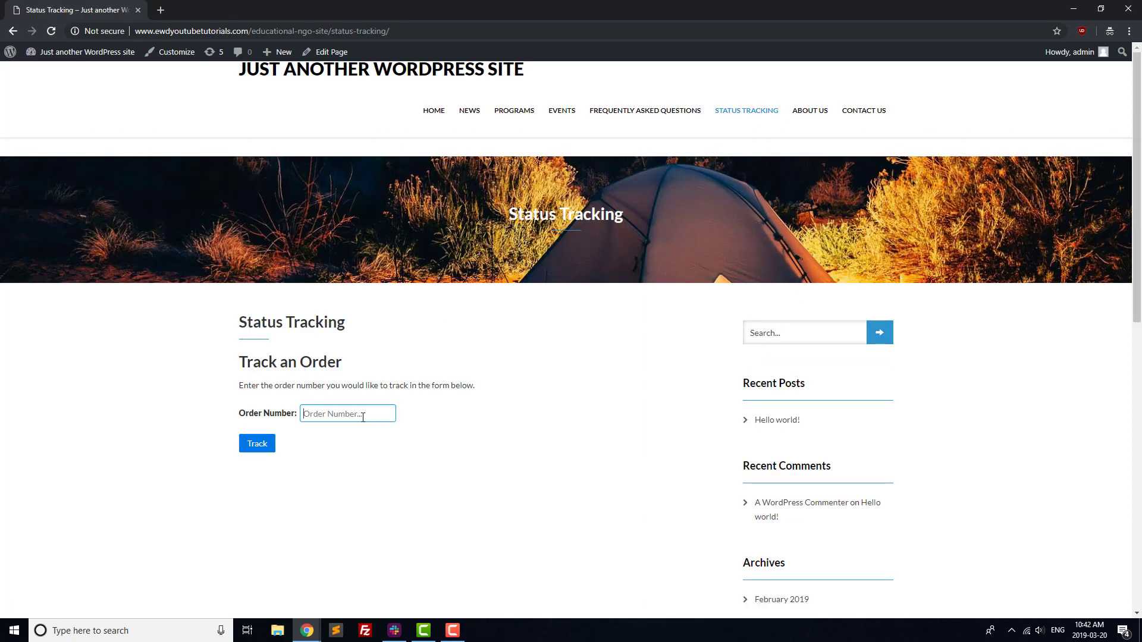
type("101")
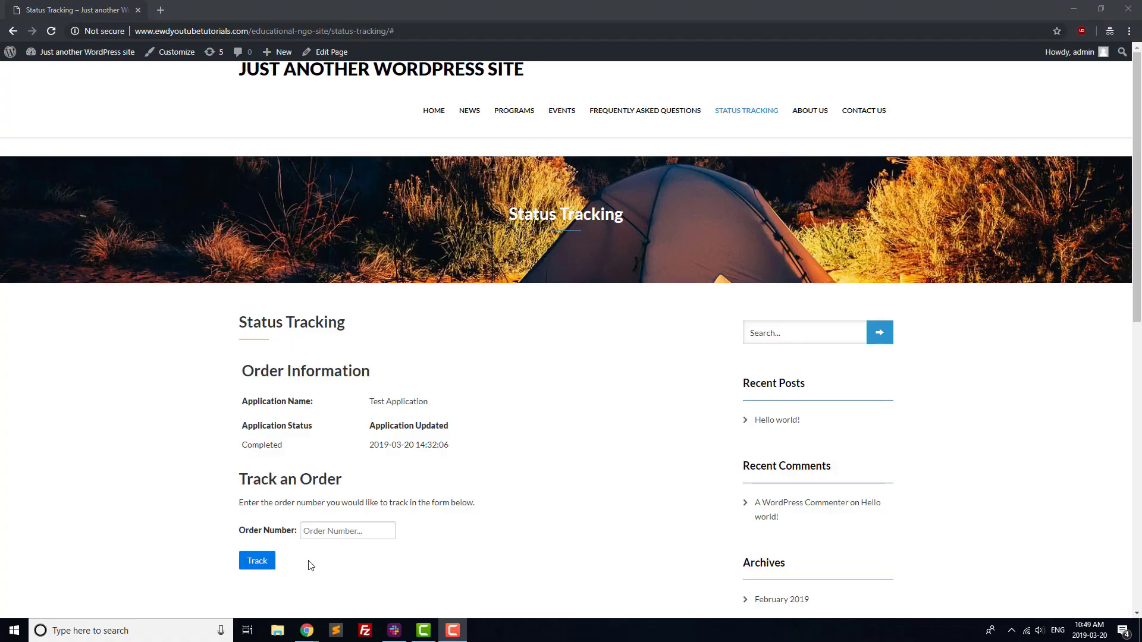
scroll(311, 565, "down", 1)
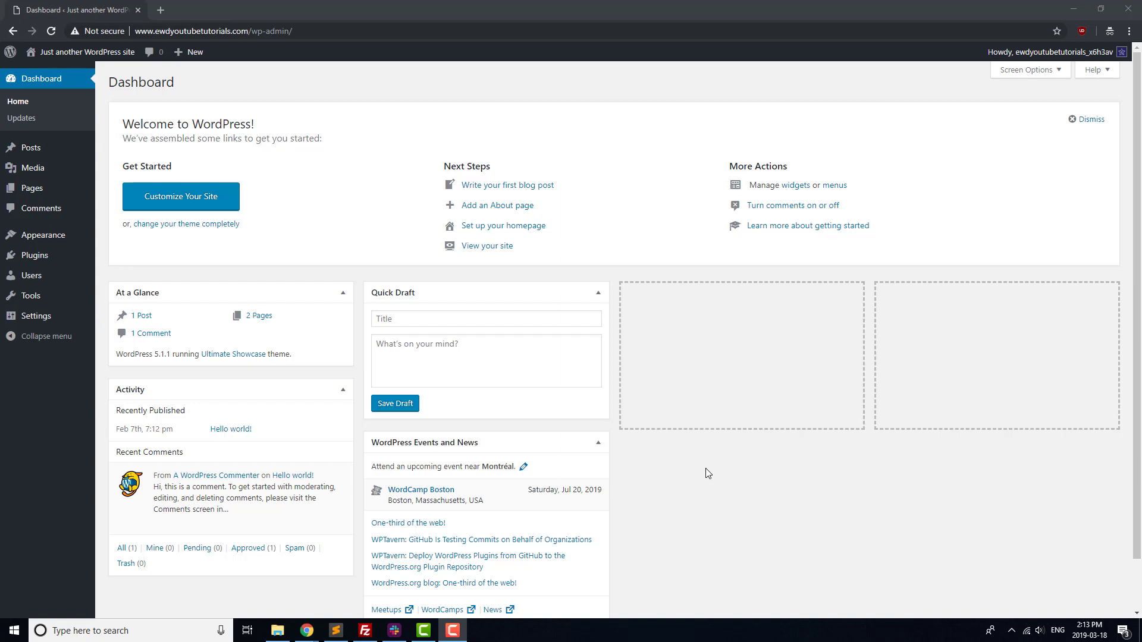
Search plugins for 'wpforms', then install and activate Contact Form by WPForms.
mouse_move(51, 257)
left_click(124, 279)
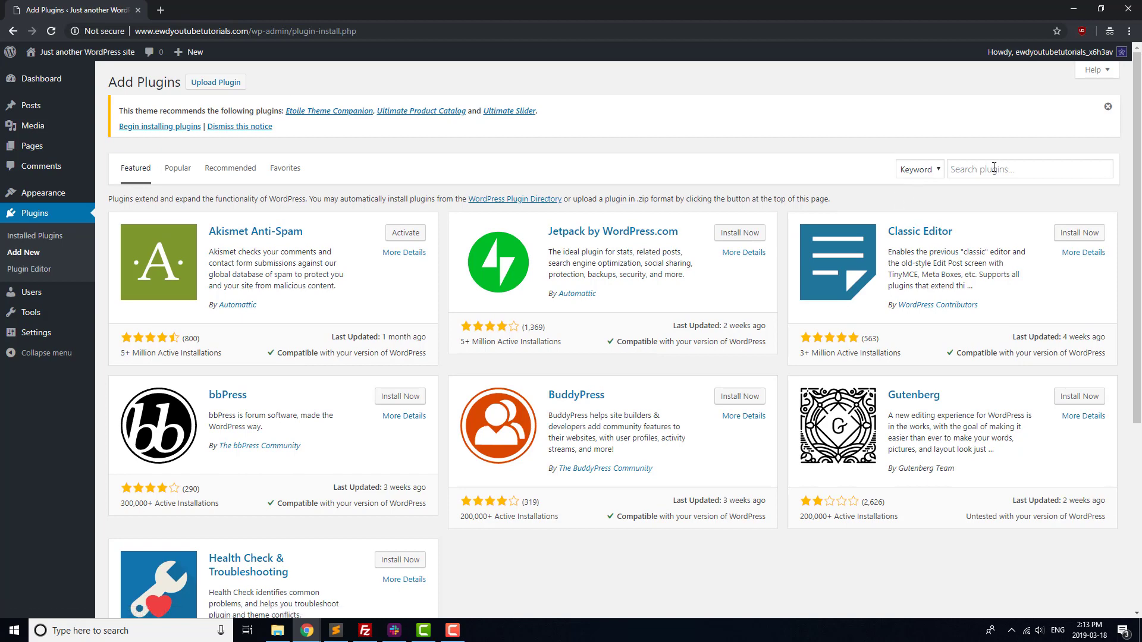
left_click(994, 169)
type("wpforms")
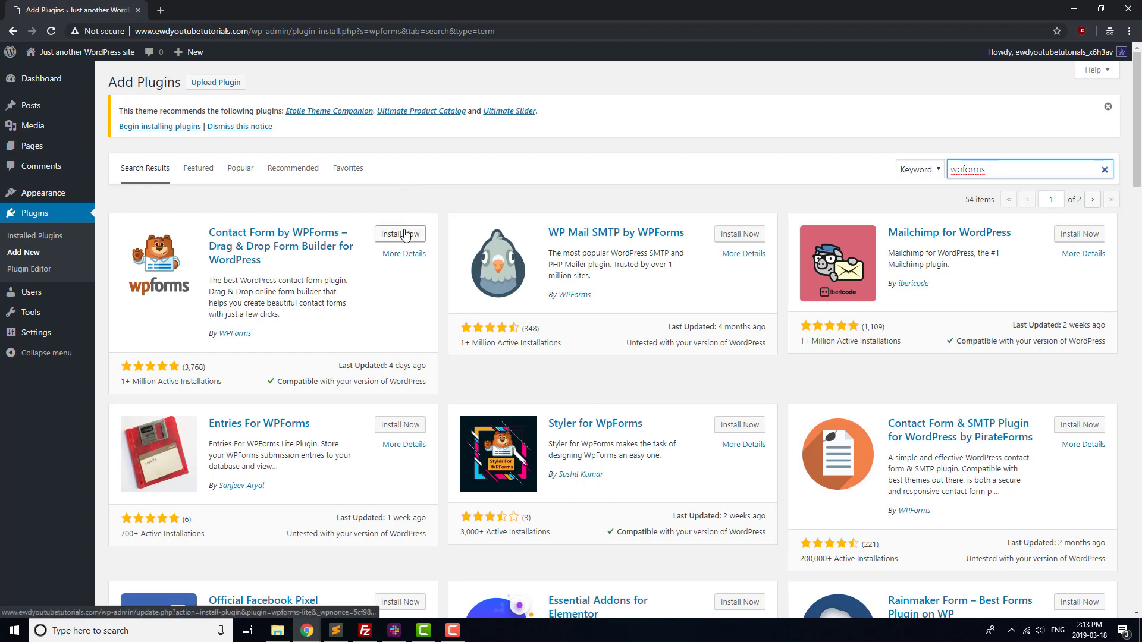
left_click(404, 234)
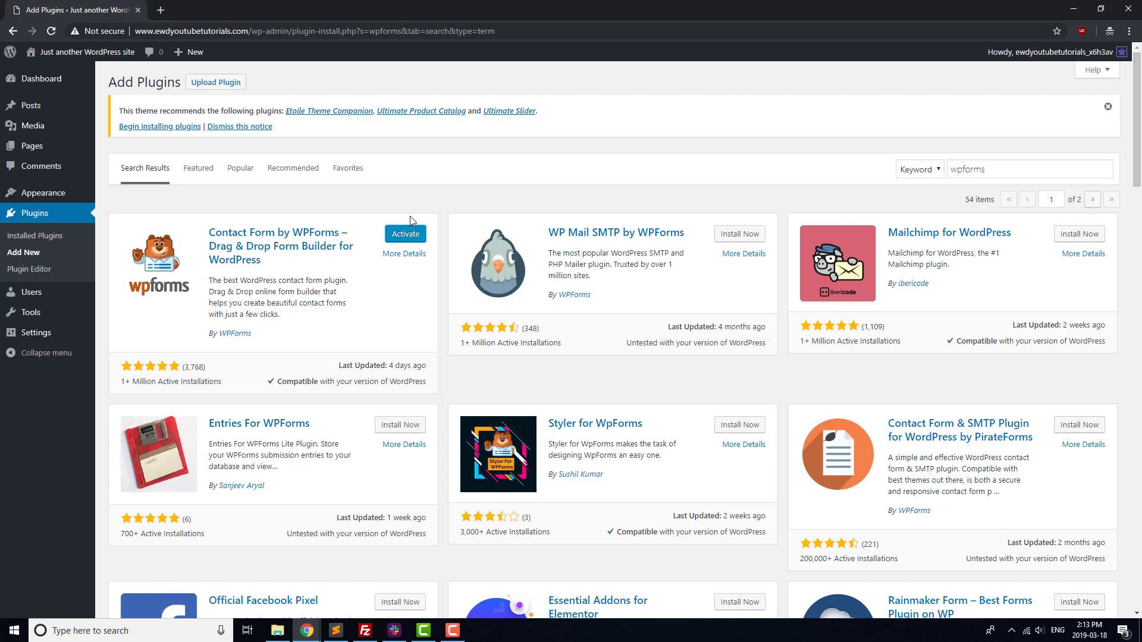
left_click(406, 234)
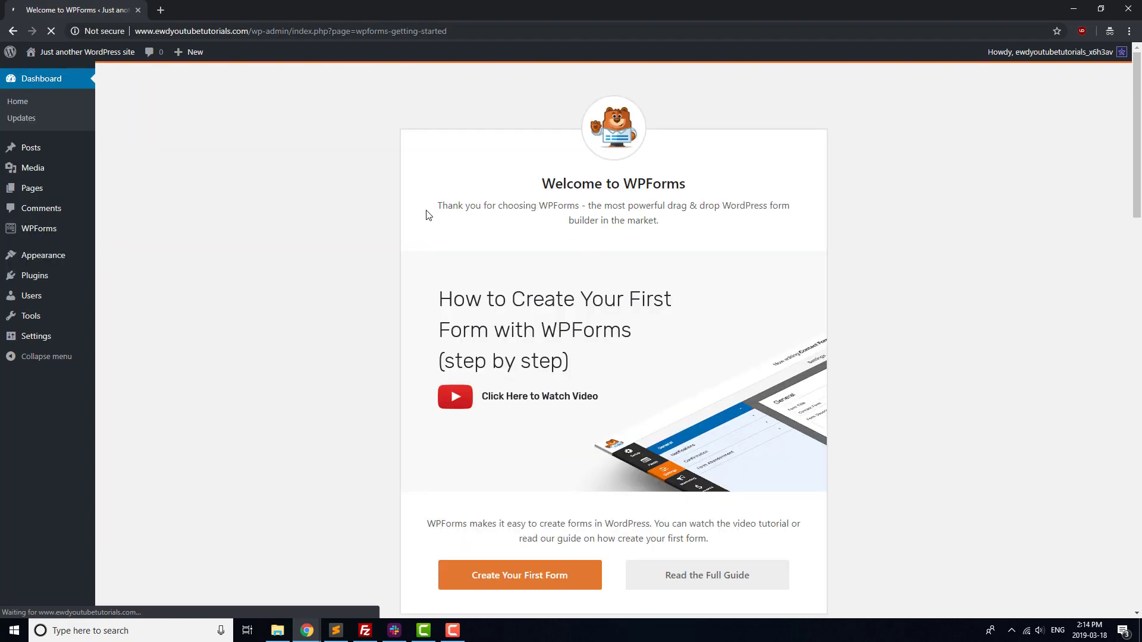
Create a new form named 'Contact Form' from the Simple Contact Form template.
left_click(540, 583)
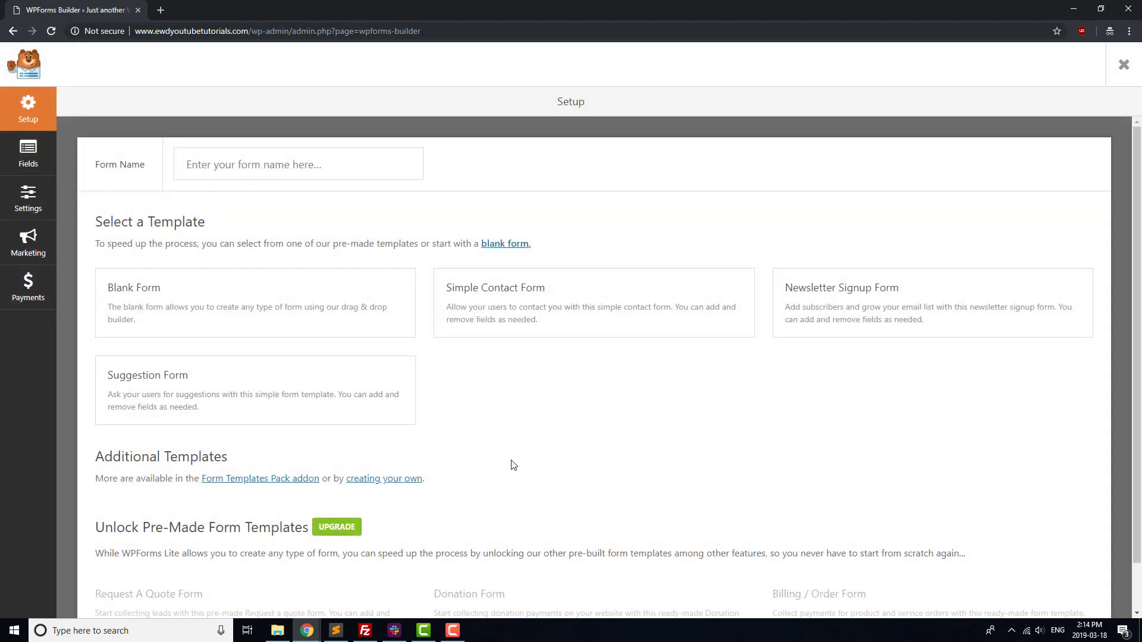
left_click(312, 174)
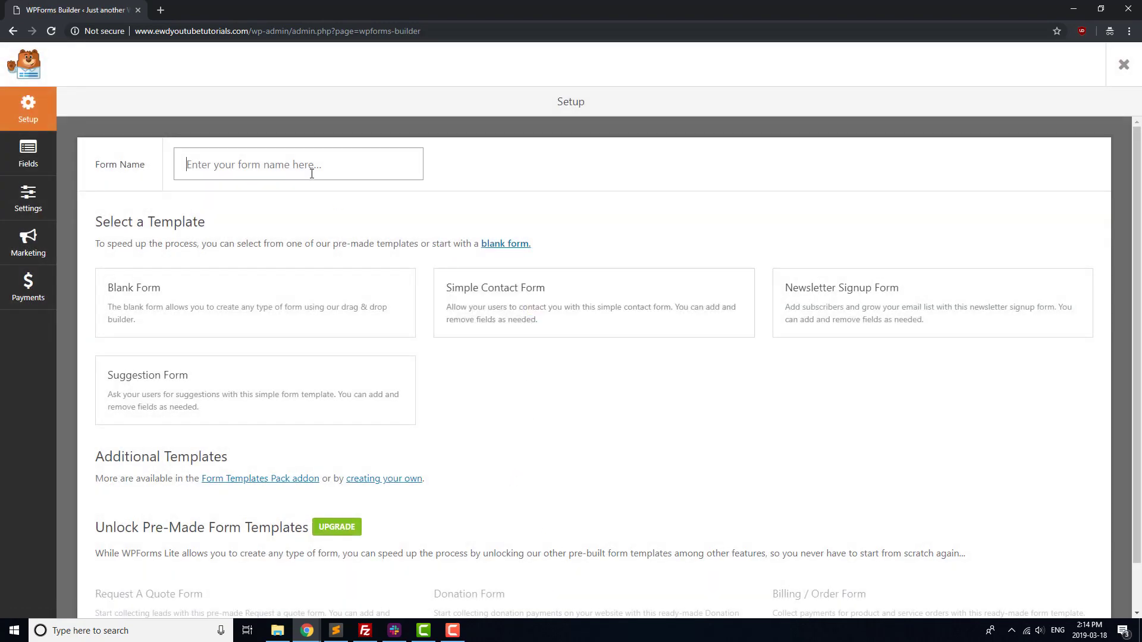
type("Contact Form")
left_click(529, 300)
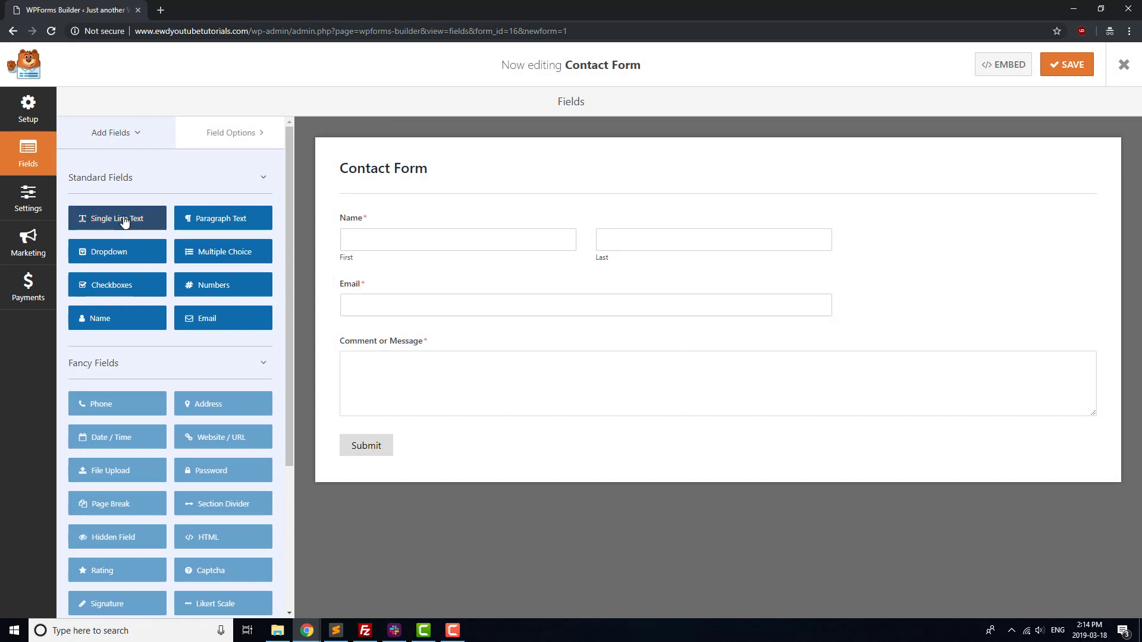
Add a Single Line Text field between Email and Comment, labelled 'Subject'.
left_click_drag(124, 222, 393, 334)
left_click(376, 345)
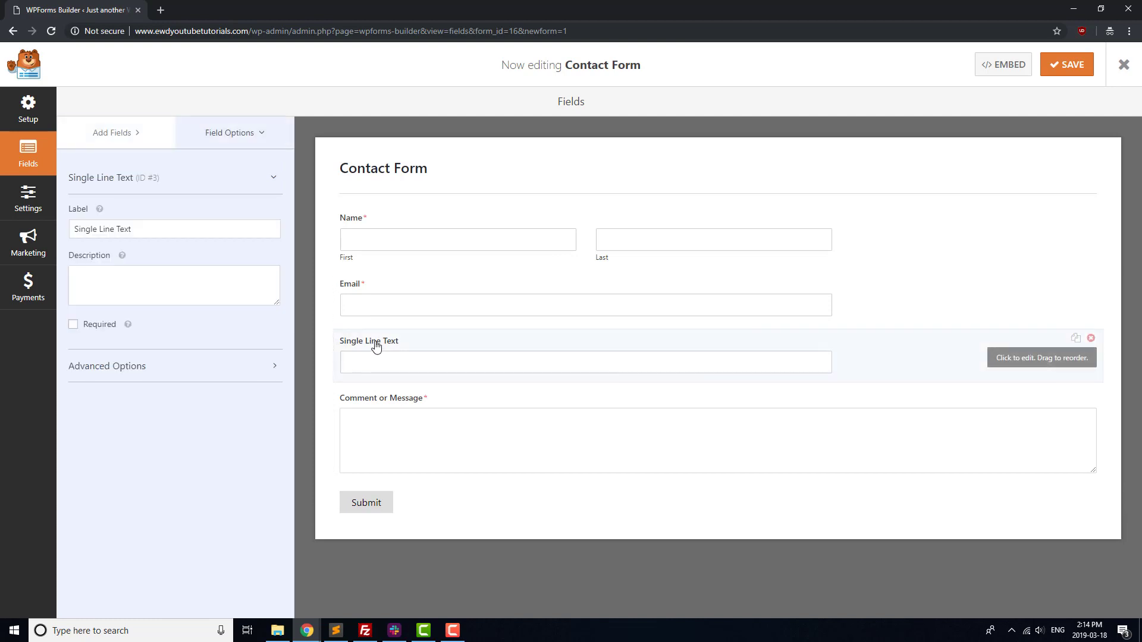
triple_click(135, 223)
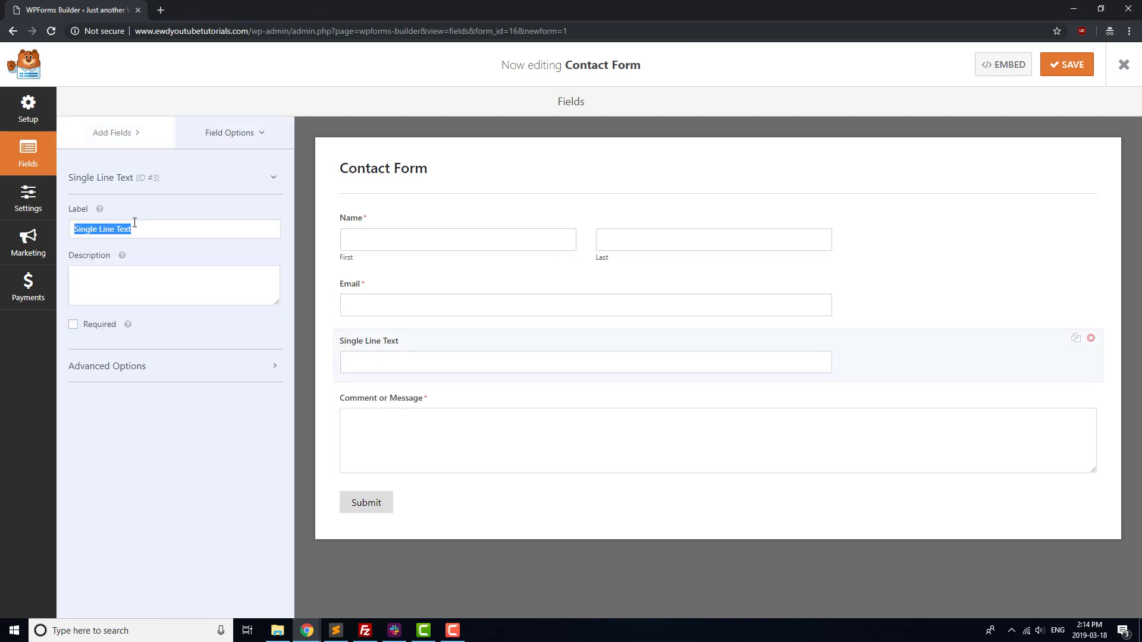
type("Subject")
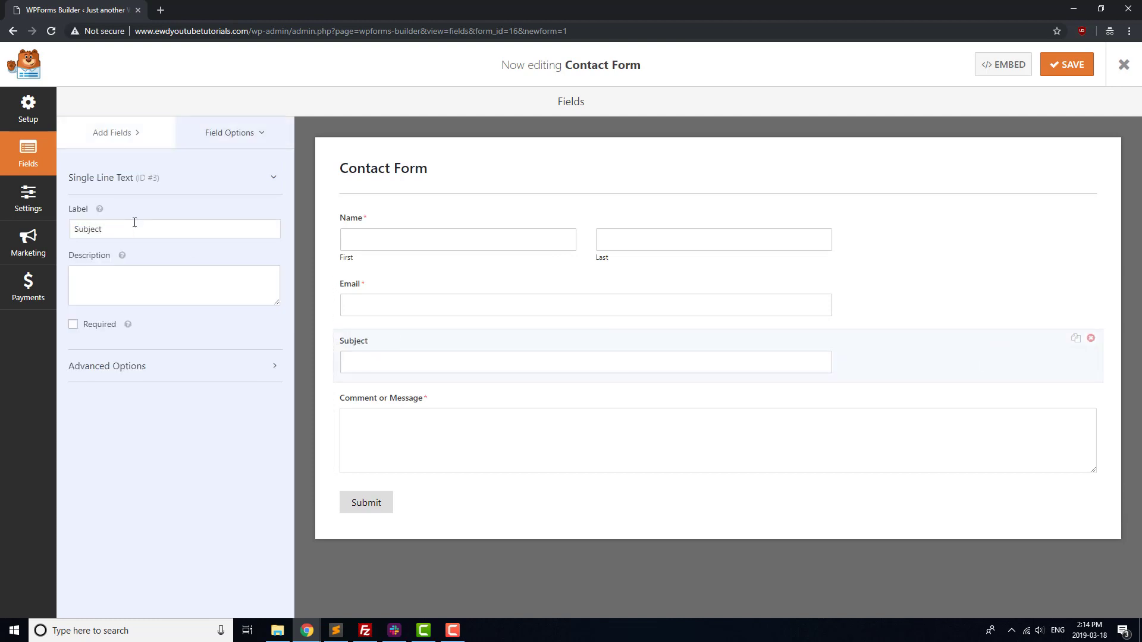
Set the form's notification Send To address to the site's contact e-mail and save.
left_click(27, 203)
left_click(133, 174)
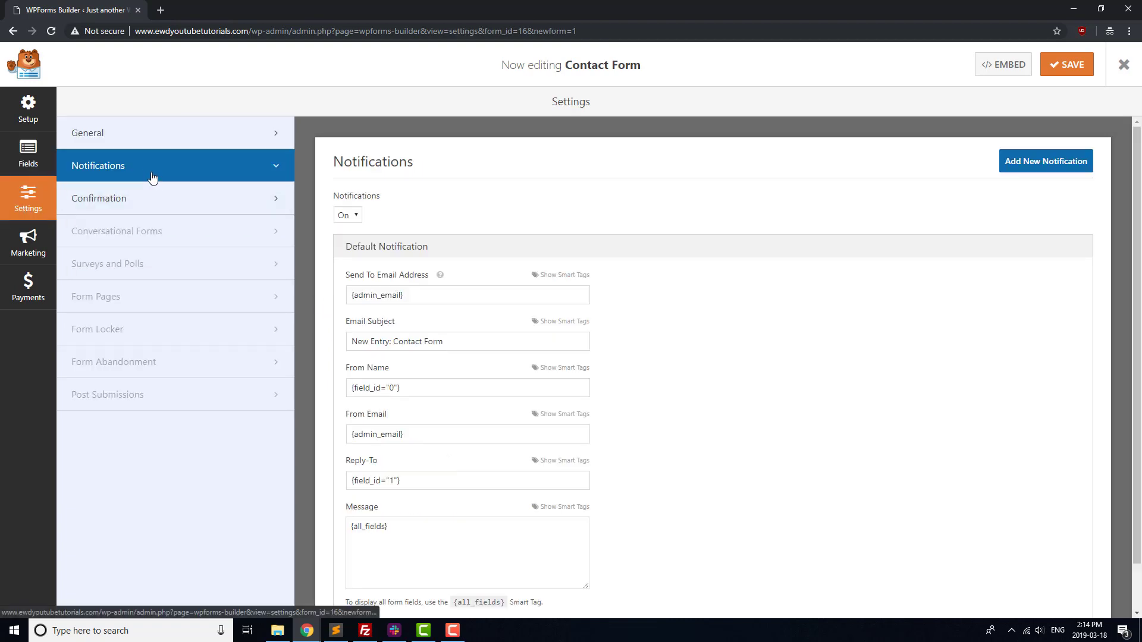
left_click(422, 299)
triple_click(422, 300)
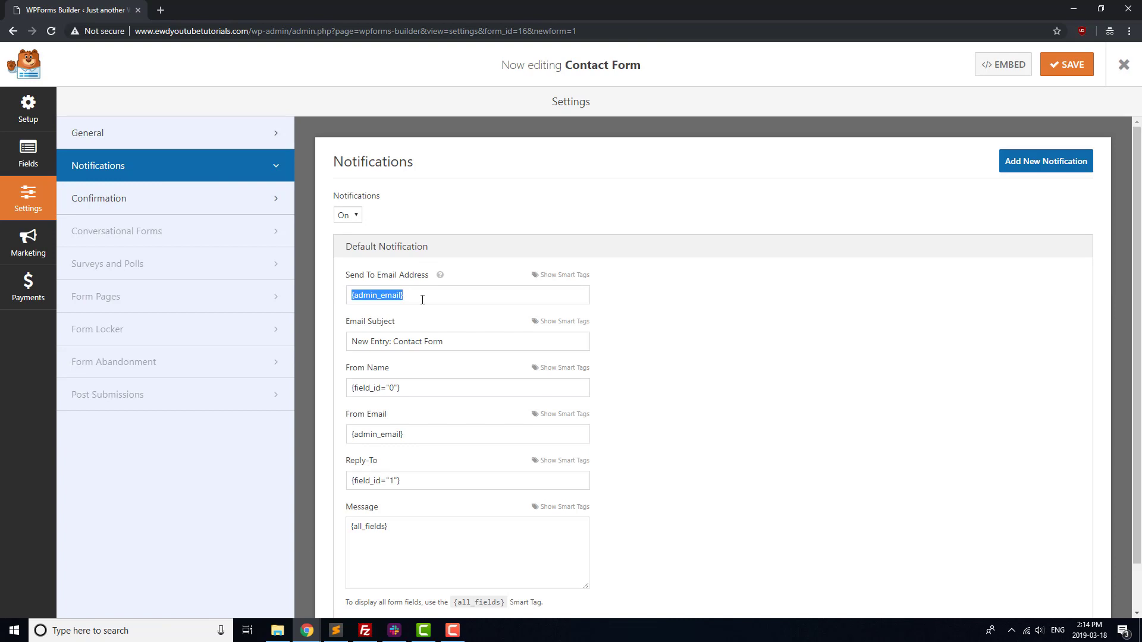
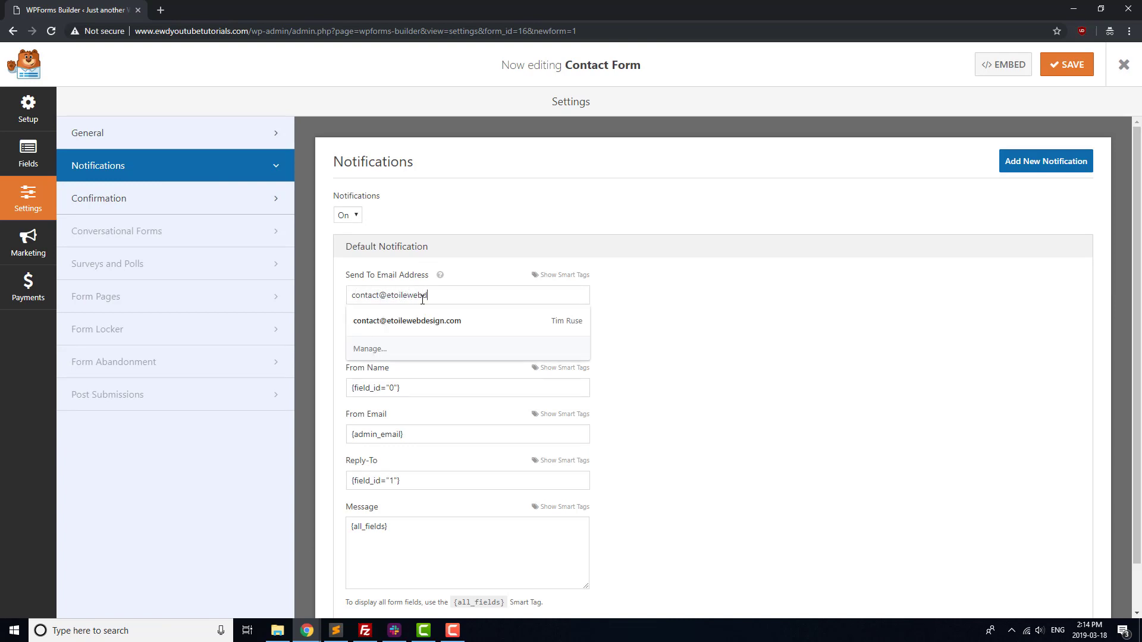
left_click(675, 302)
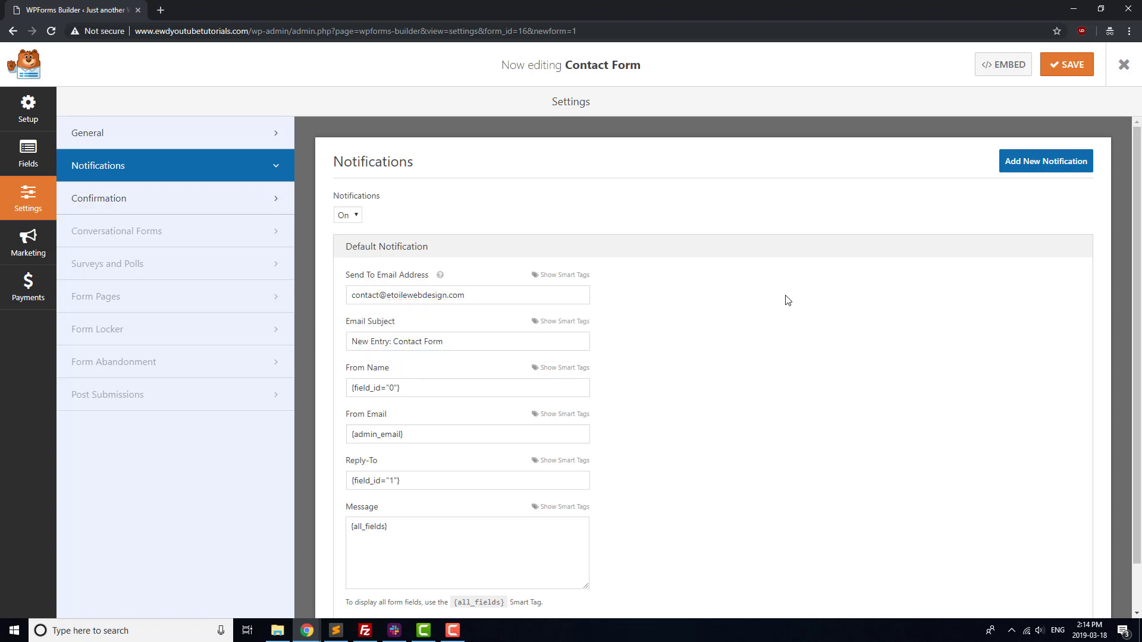
left_click(1074, 70)
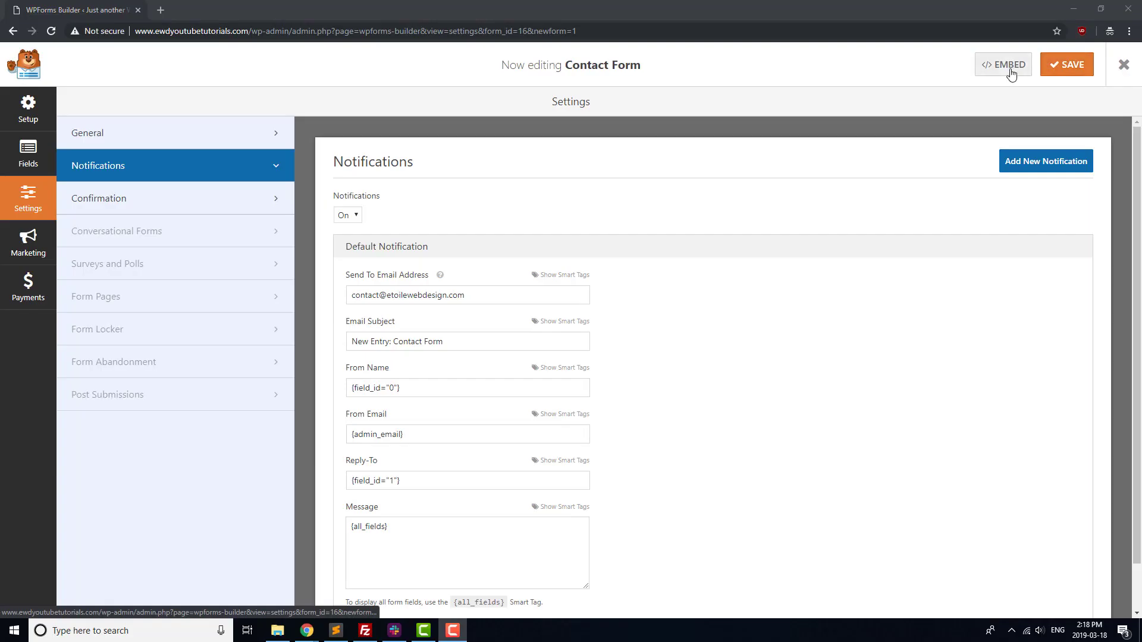
Copy the form's embed shortcode and paste it into the Contact Us page below the address.
left_click(1011, 69)
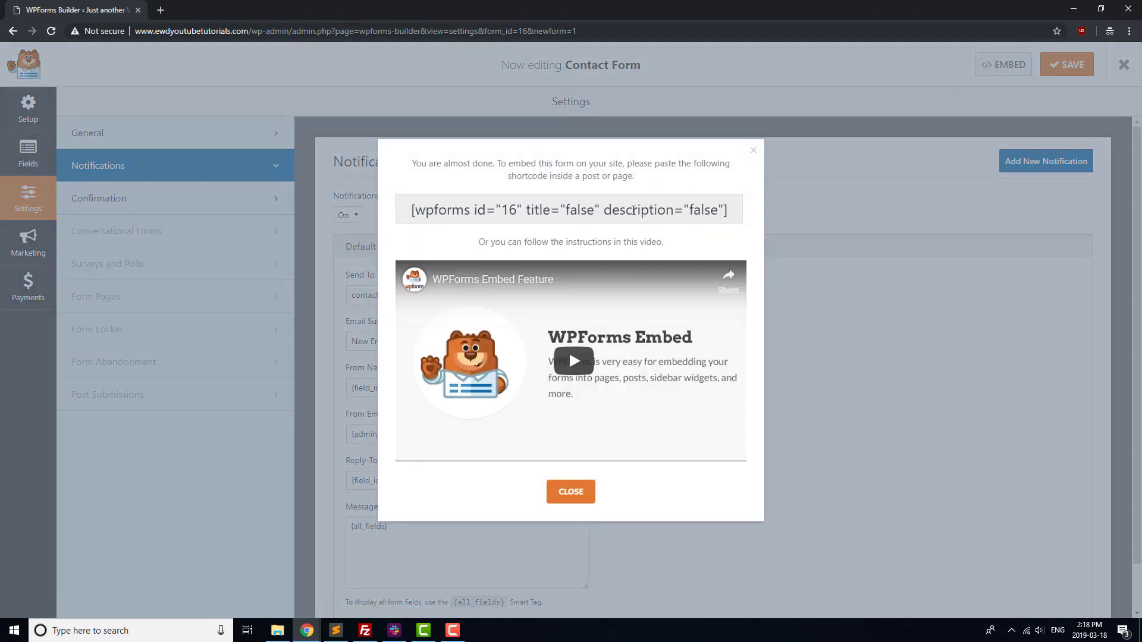
triple_click(686, 205)
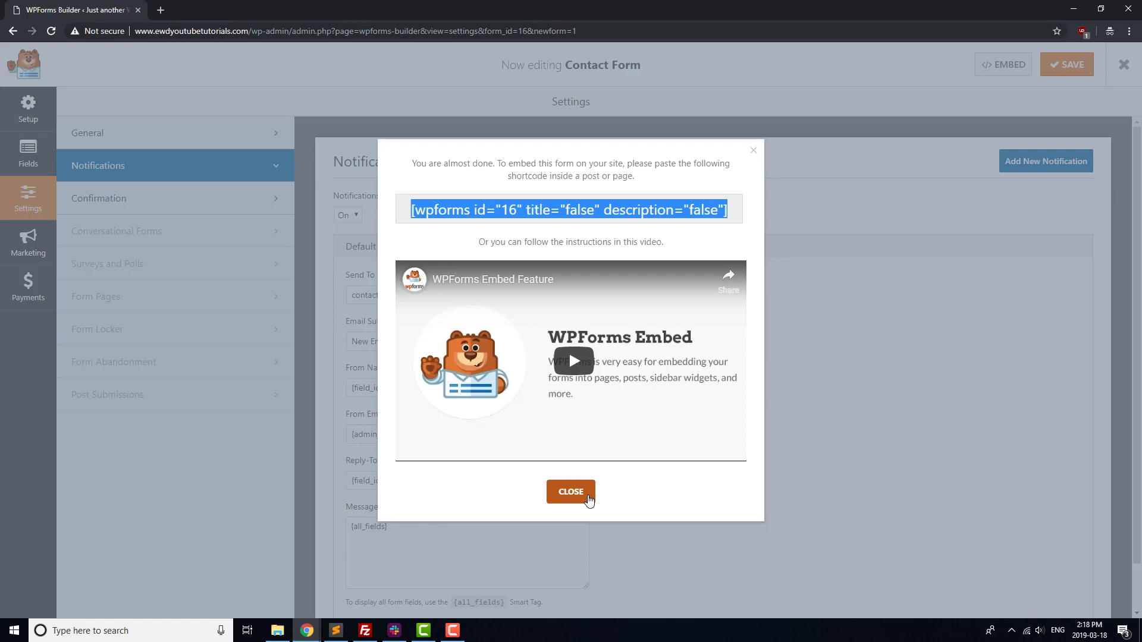
left_click(570, 492)
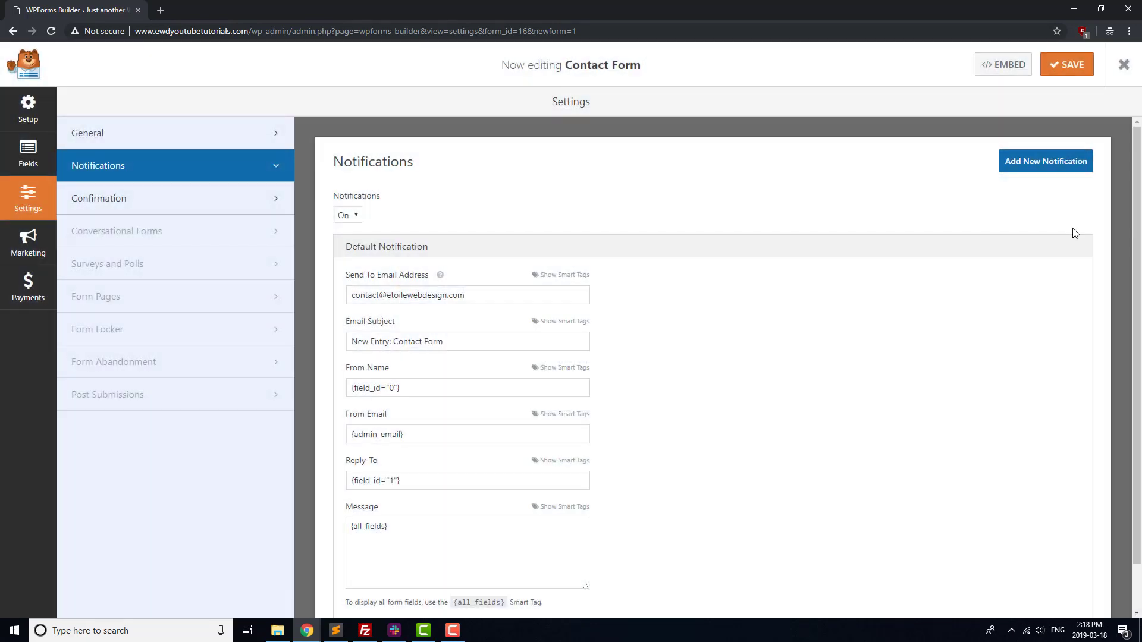
left_click(1129, 64)
mouse_move(43, 155)
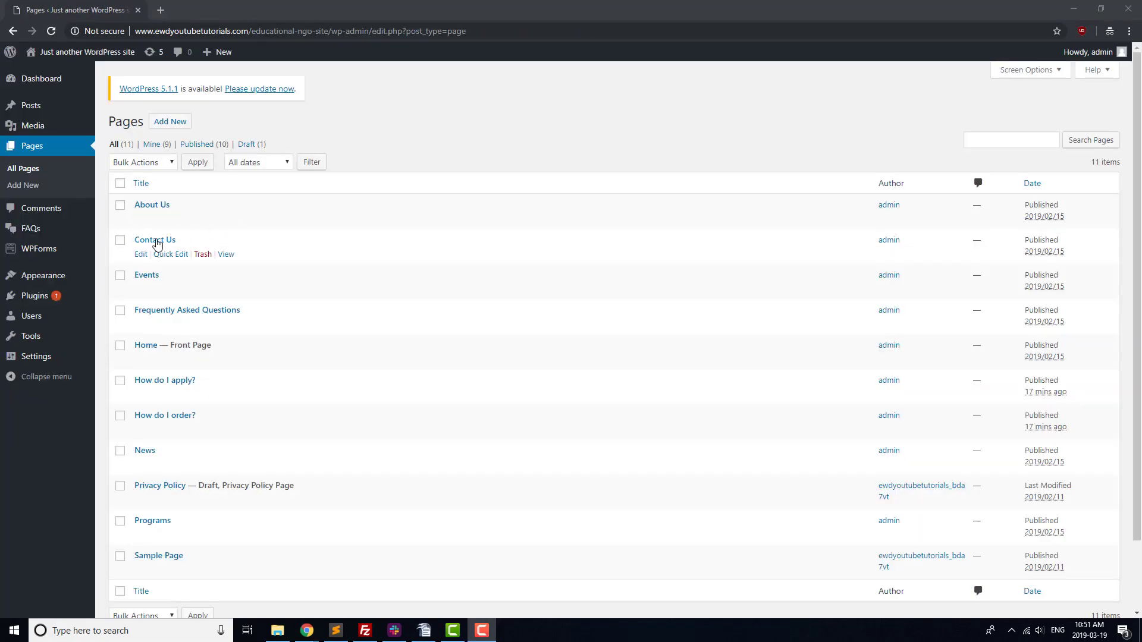
left_click(156, 240)
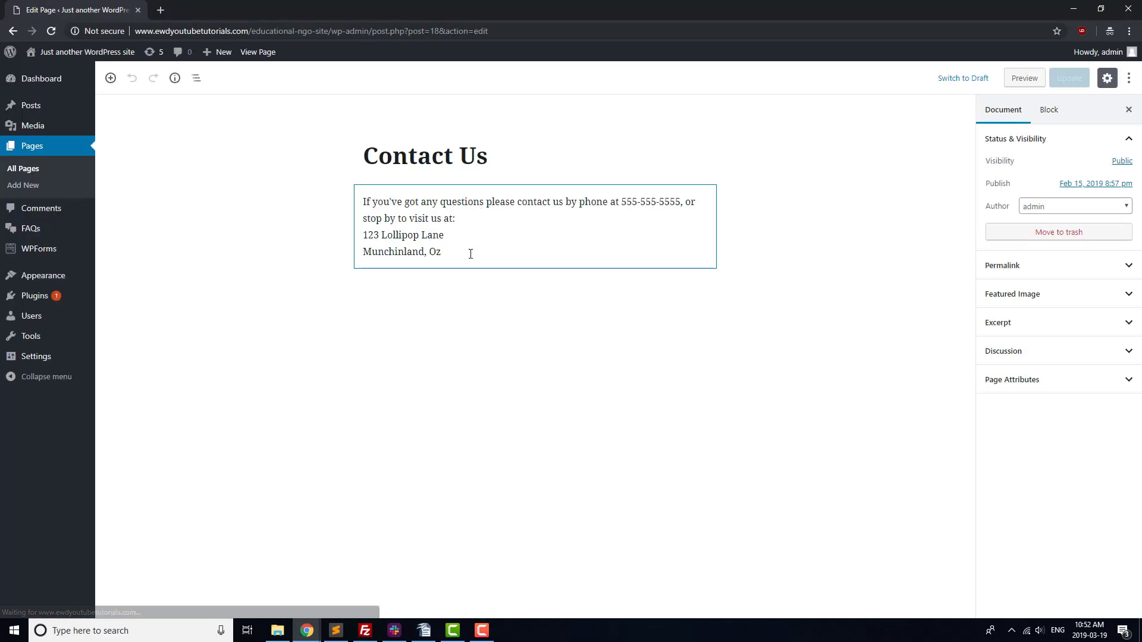
left_click(470, 253)
type("[wpforms id=\"36\" title=\"false\" description=\"false\"]")
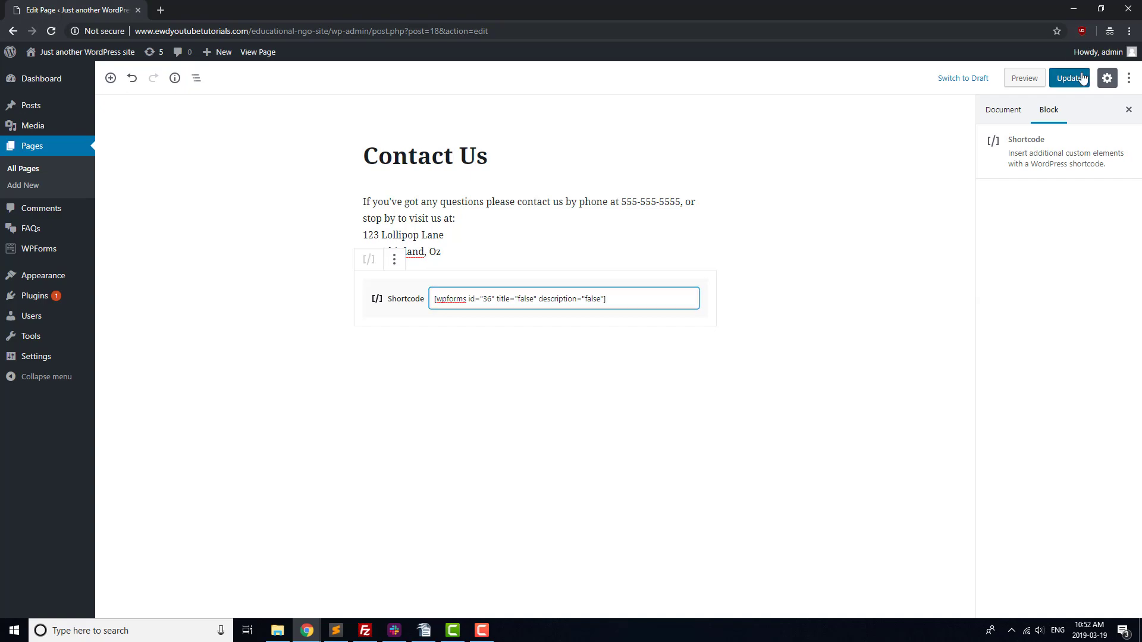
Update the Contact Us page and view the live page in a new tab.
left_click(1083, 77)
middle_click(245, 52)
left_click(205, 10)
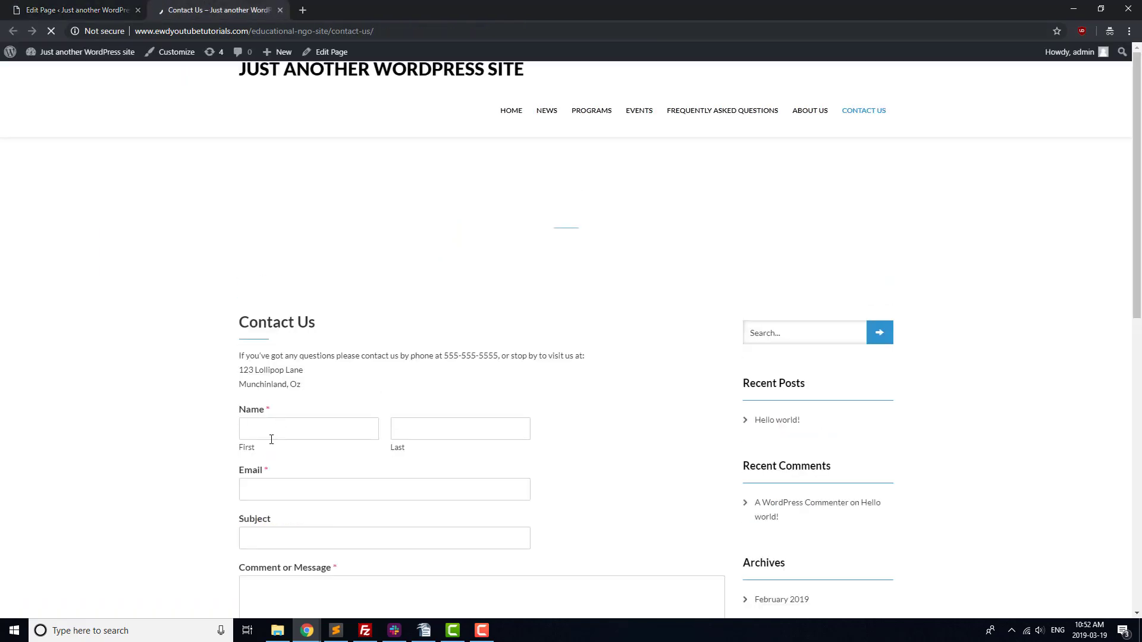
Submit a test entry: name Test User, a test e-mail, subject 'Test Email', short test message.
left_click(271, 439)
type("Test")
key("Tab")
type("Use")
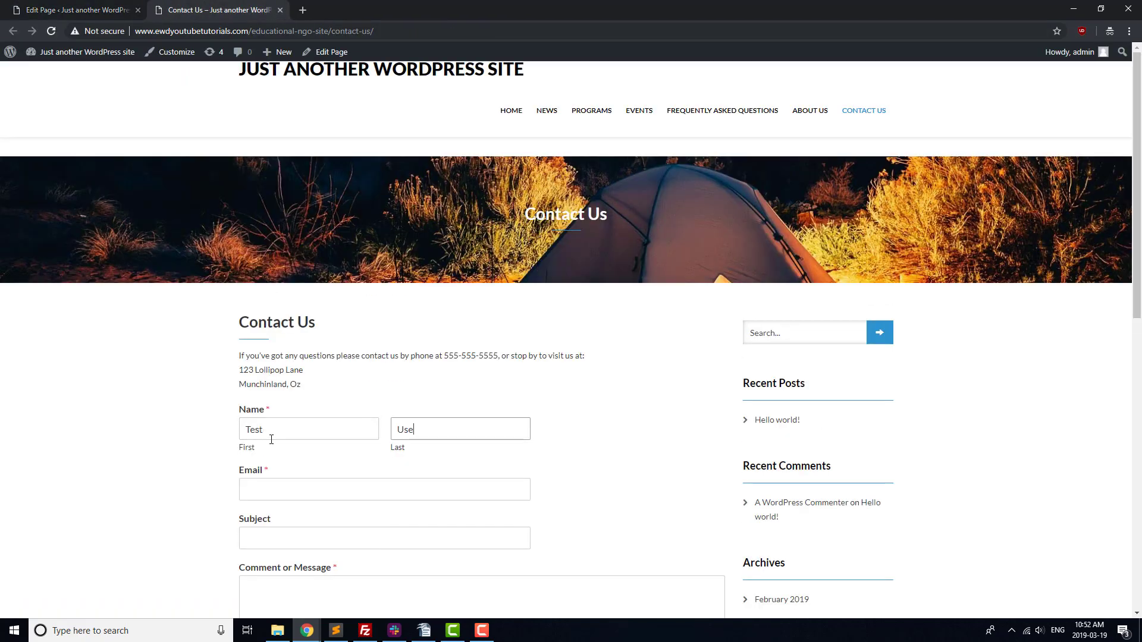
type("r")
key("Tab")
type("1234@exampl")
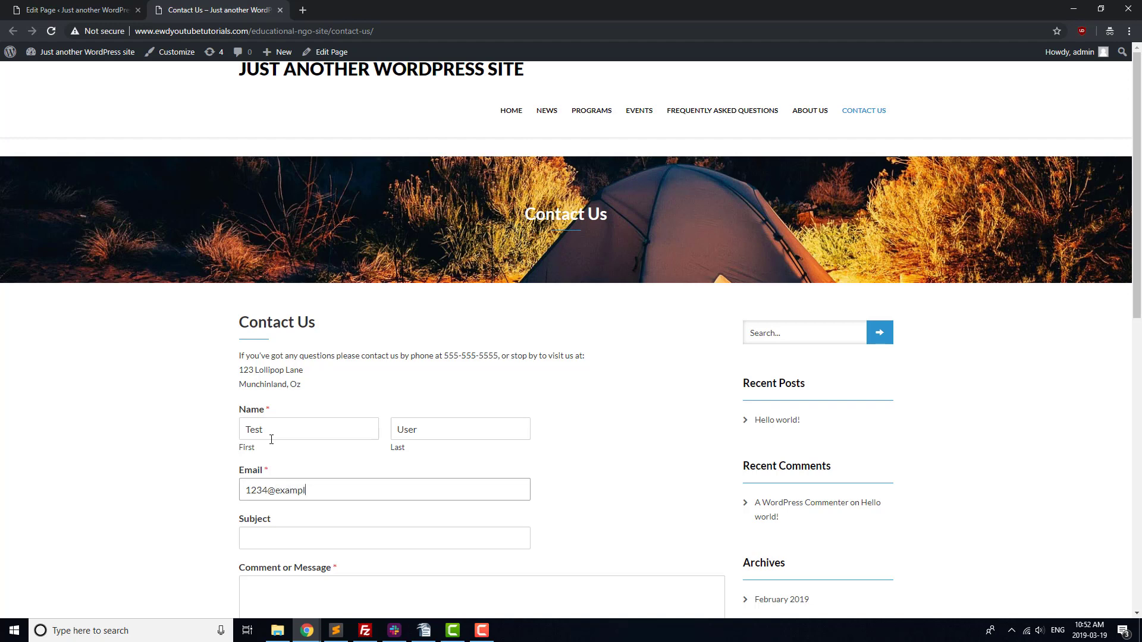
type("e.com")
key("Tab")
type("Test Email")
key("Tab")
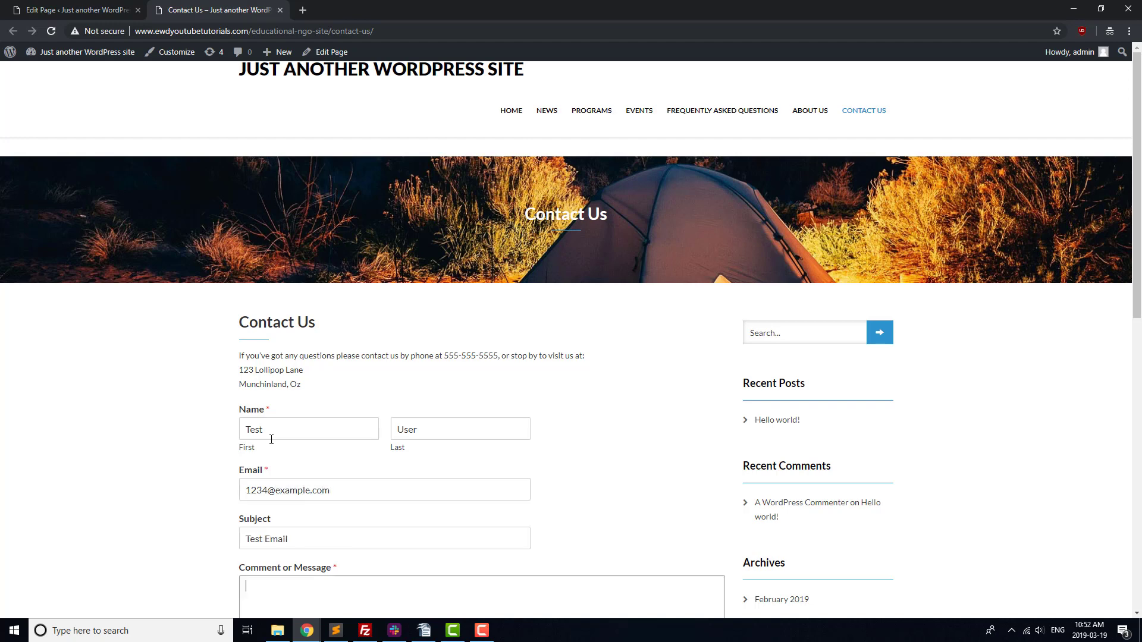
type("This is a test email.")
scroll(271, 439, "down", 3)
left_click(265, 508)
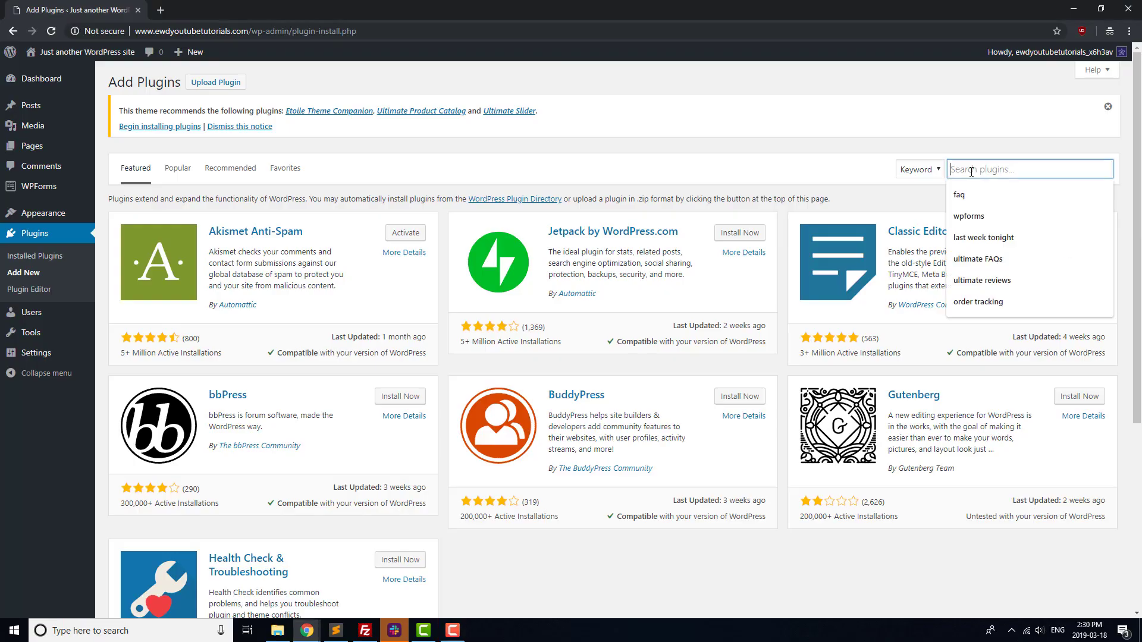
Search plugins for 'faq', then install and activate Ultimate FAQ.
type("faq")
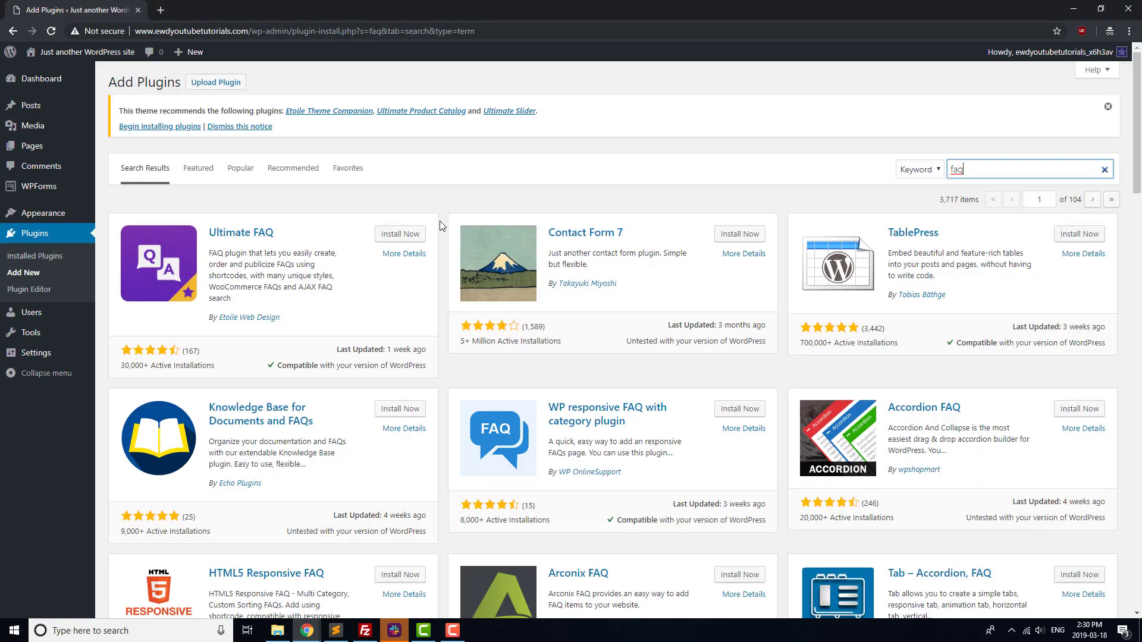
left_click(410, 234)
left_click(415, 235)
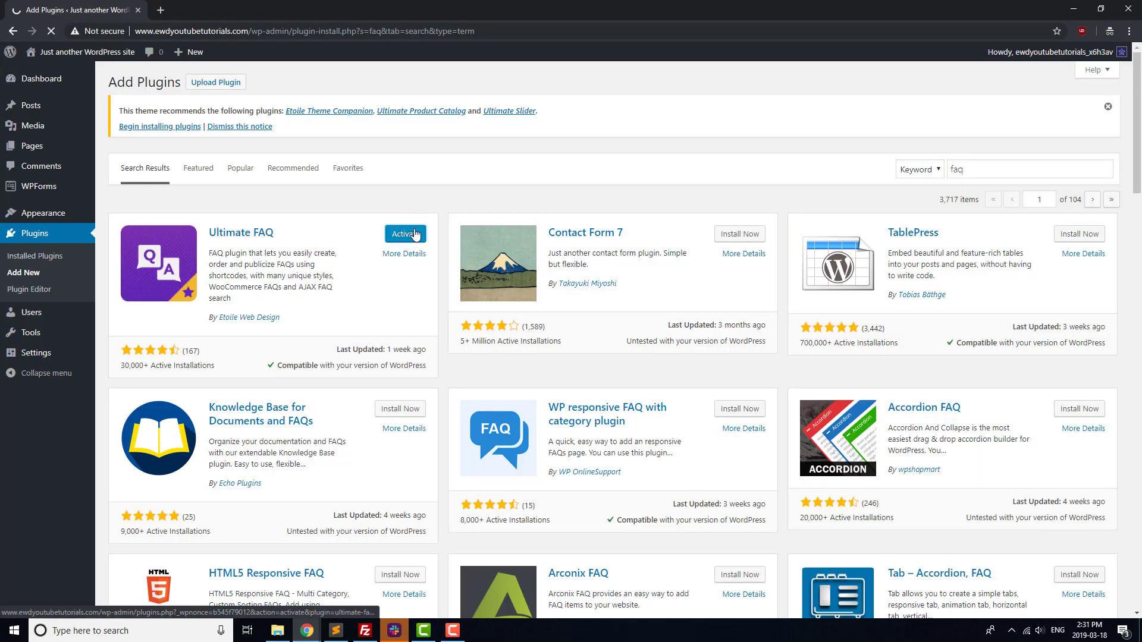
Create the FAQ categories Applications and Ordering in the setup wizard.
type("A")
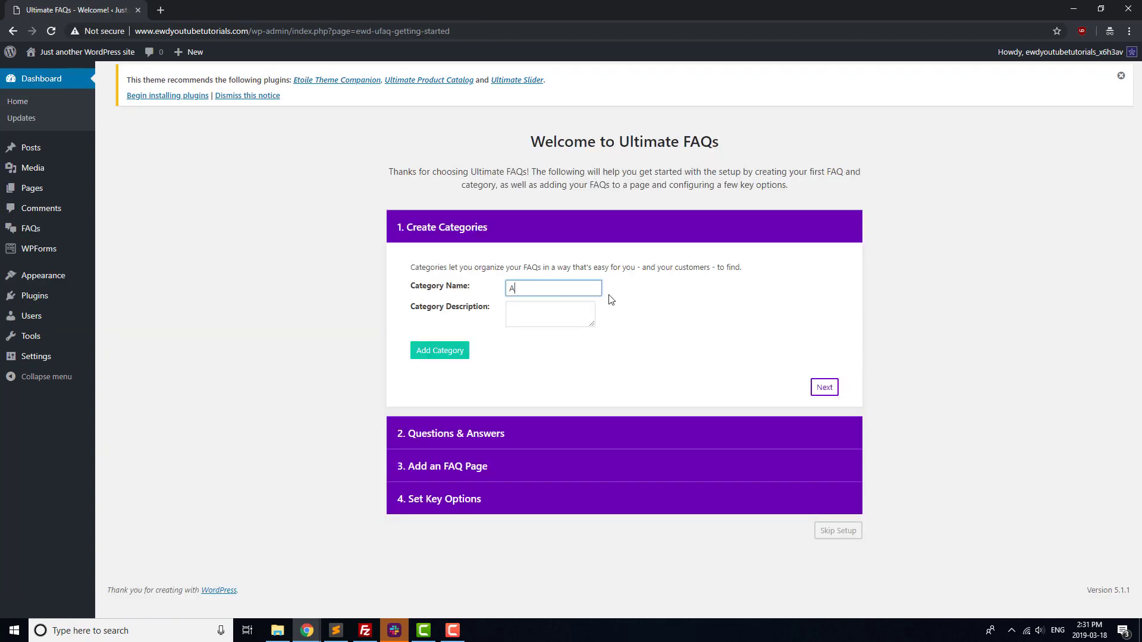
type("pplications")
key("Tab")
left_click(440, 351)
left_click(532, 293)
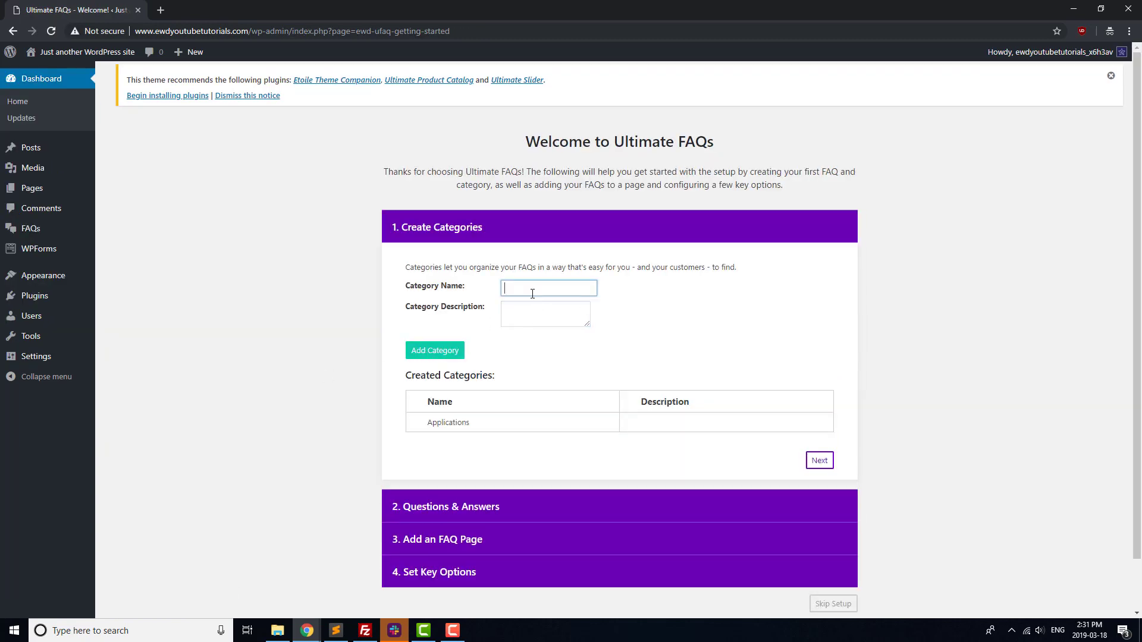
type("Ordering")
left_click(435, 350)
left_click(820, 461)
Add the FAQ 'How do I apply?' answered 'Send us an email.' under Applications.
left_click(523, 321)
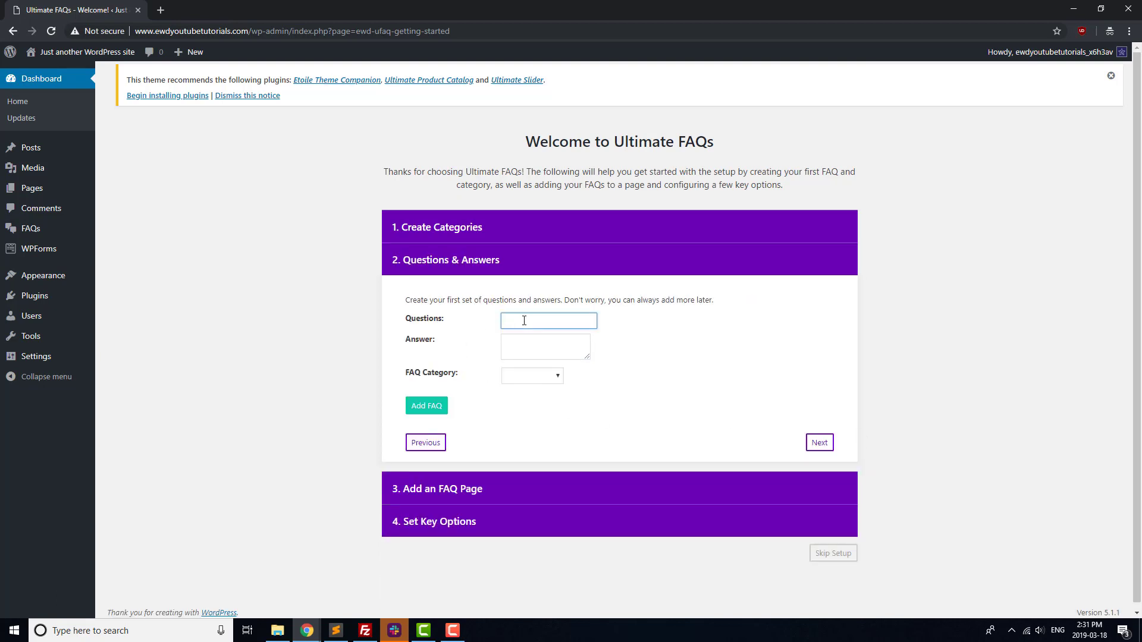
type("How do I apply?")
key("Tab")
type("Send us an email.")
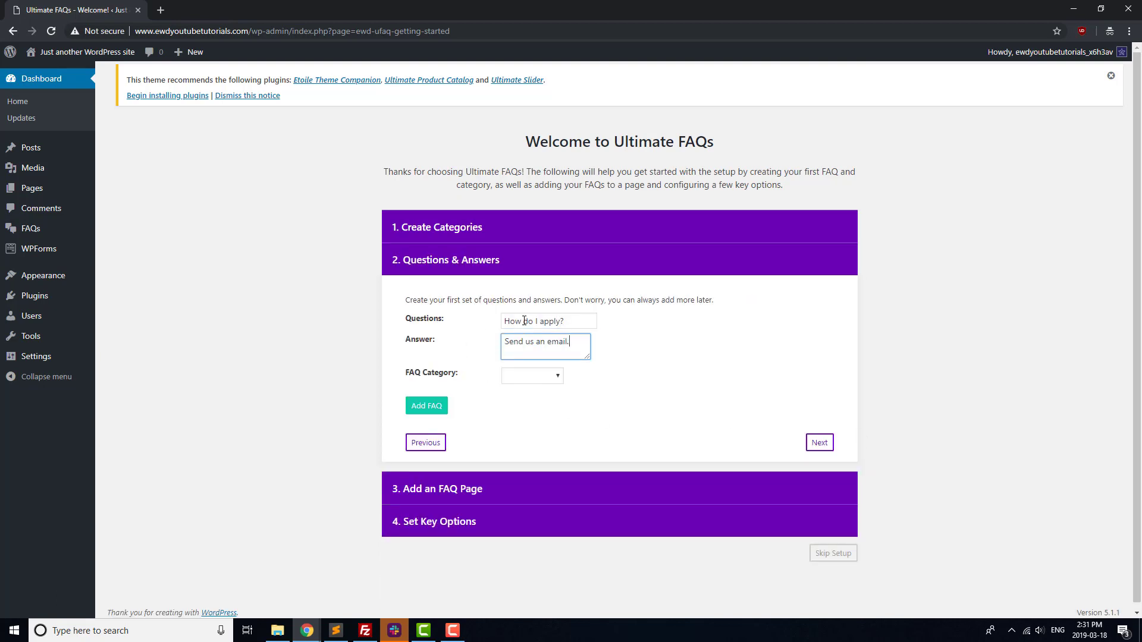
left_click(547, 376)
left_click(528, 401)
left_click(427, 406)
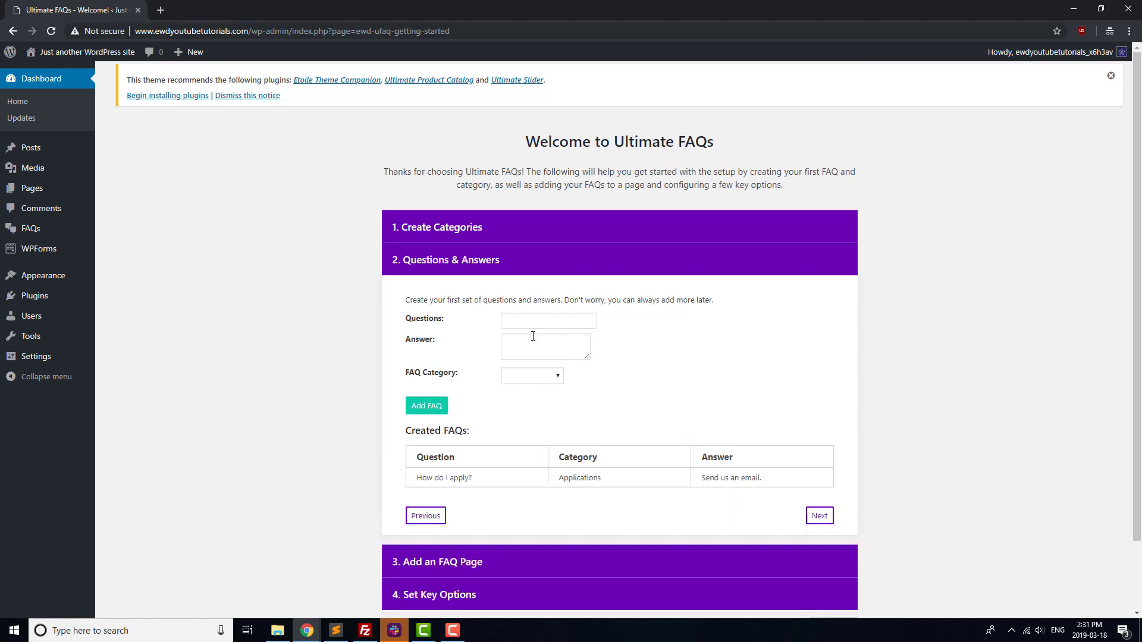
Add the FAQ 'Where can I order?' answered 'Give us a call to order.' under Ordering.
left_click(531, 323)
type("Where can I order?")
key("Tab")
type("Give us a call")
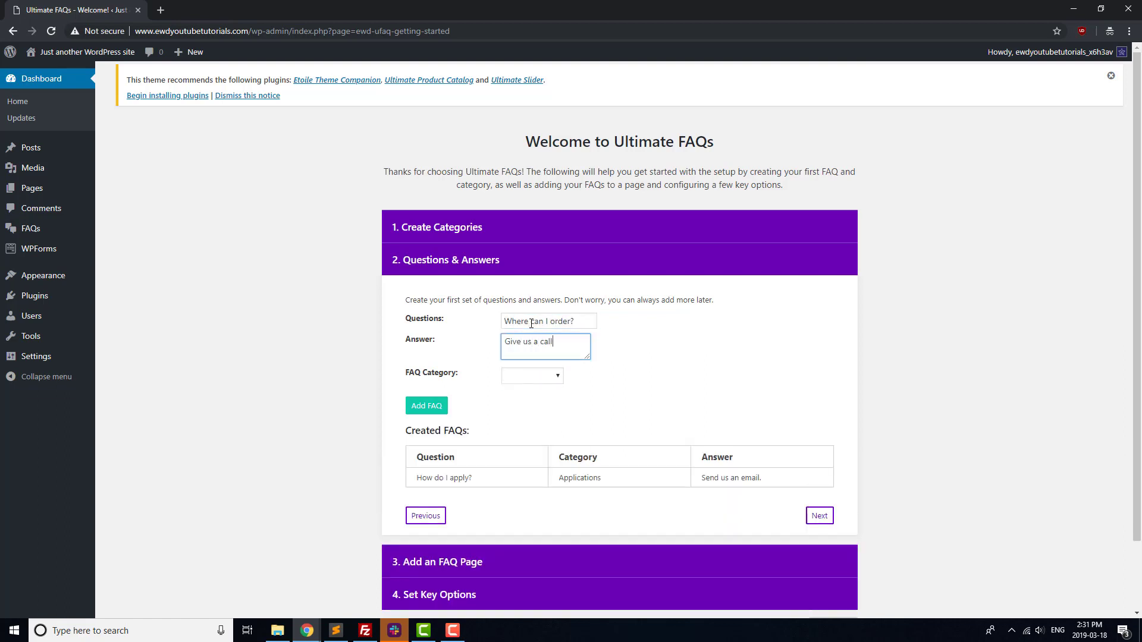
type(" to order.")
left_click(533, 375)
left_click(524, 414)
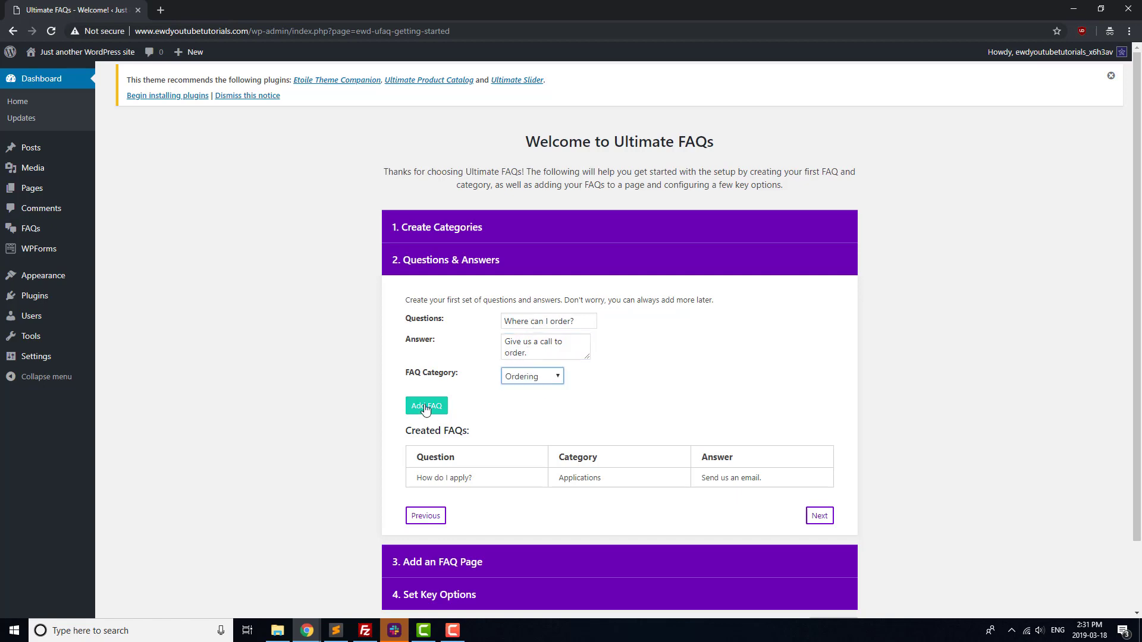
left_click(427, 405)
Advance the wizard past the FAQ page step to the key options step.
scroll(806, 480, "down", 1)
left_click(809, 479)
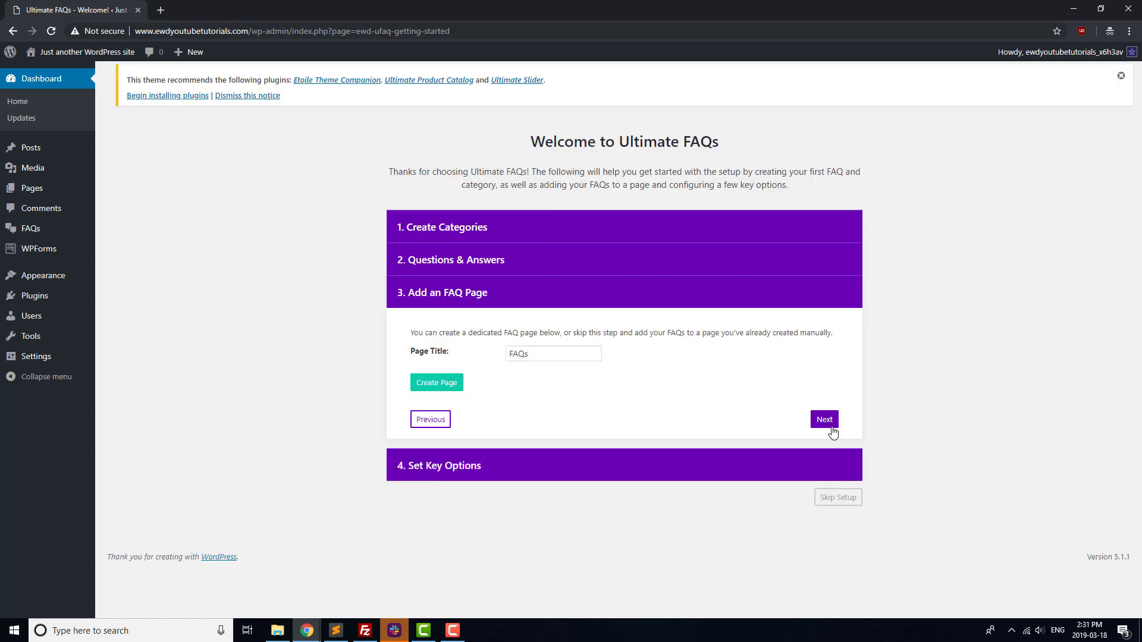
left_click(825, 422)
scroll(844, 493, "down", 2)
Finish the FAQ wizard and delete the 'FAQs coming soon!' placeholder on the Frequently Asked Questions page.
left_click(826, 504)
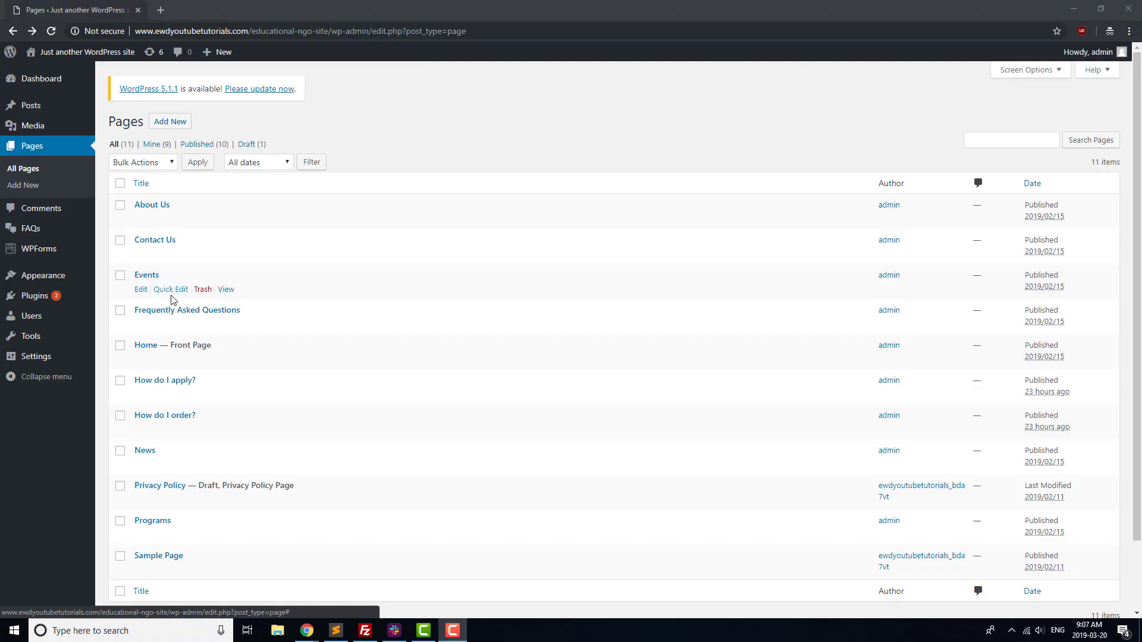
left_click(178, 309)
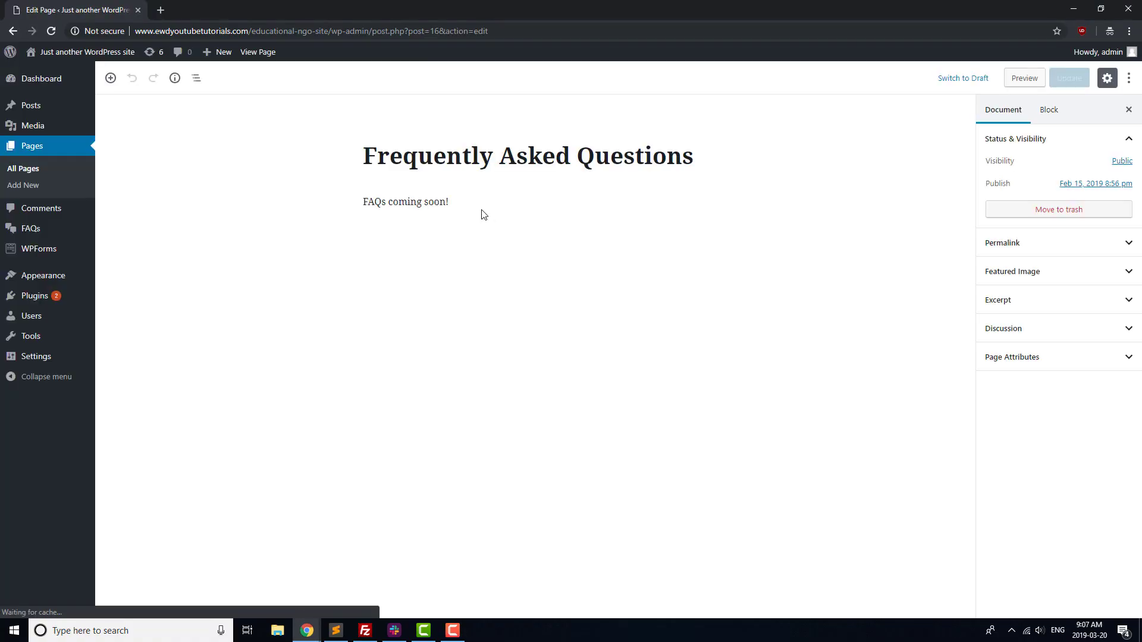
left_click_drag(484, 215, 304, 212)
key("BackSpace")
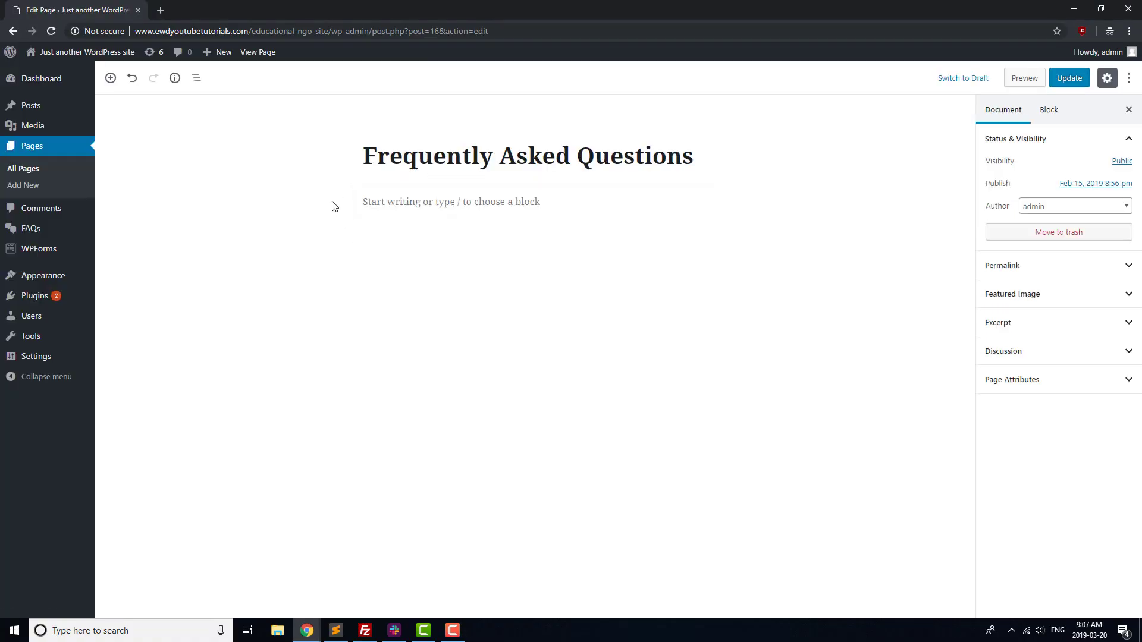
Insert an Ultimate FAQs Display FAQs block in its place and update the page.
left_click(336, 202)
scroll(430, 319, "down", 5)
left_click(402, 448)
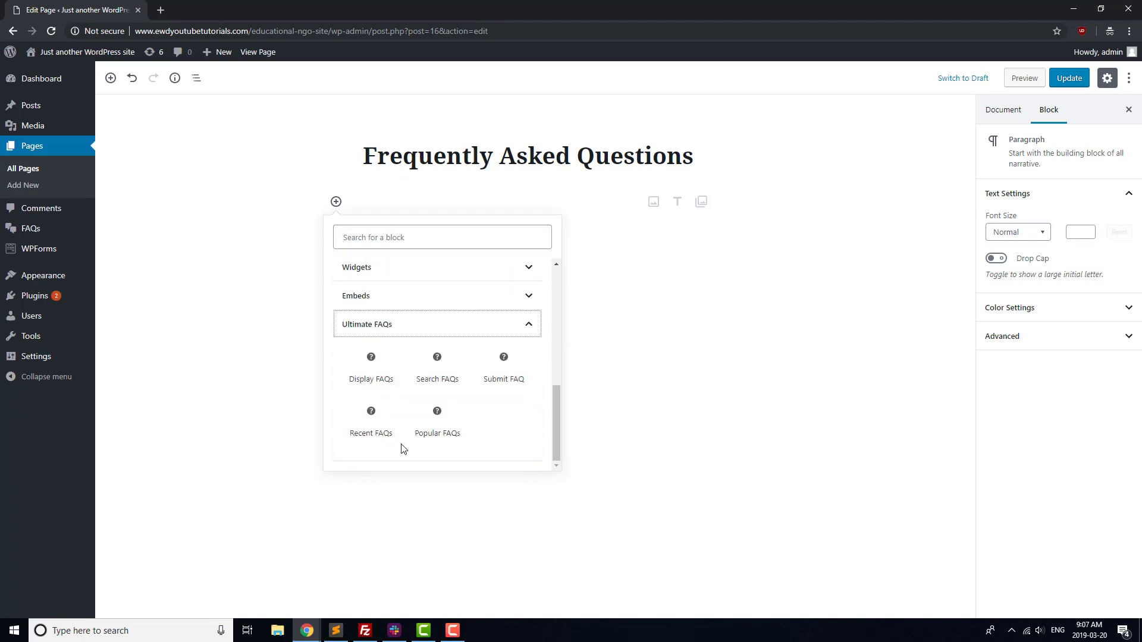
left_click(370, 365)
left_click(1057, 83)
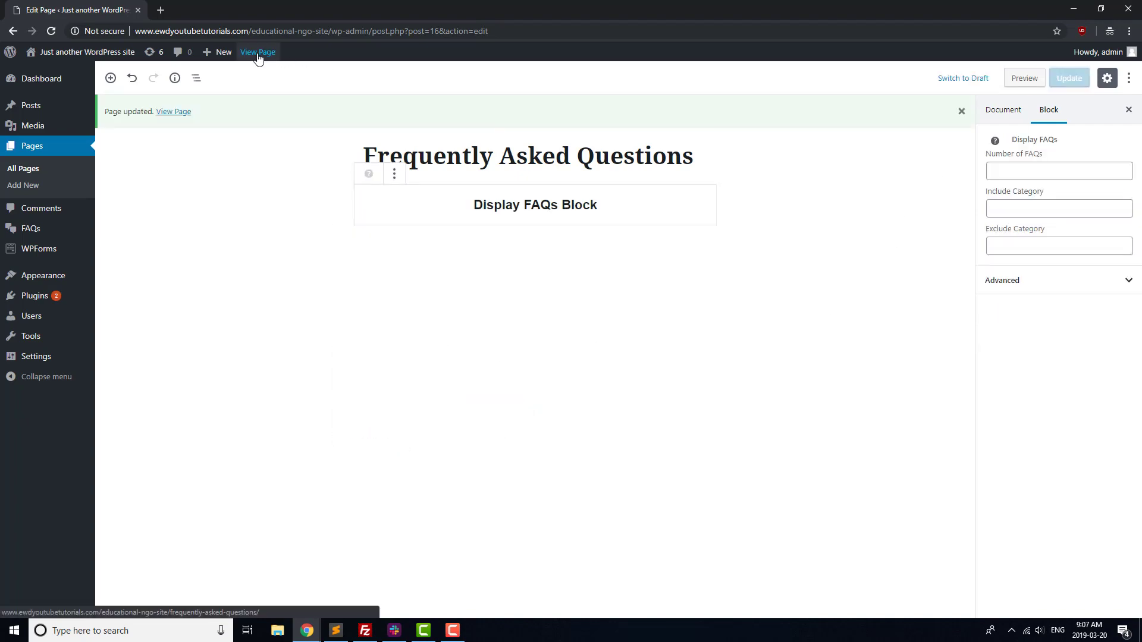
View the live FAQ page in a new tab and expand 'How do I order?'.
middle_click(258, 52)
left_click(215, 10)
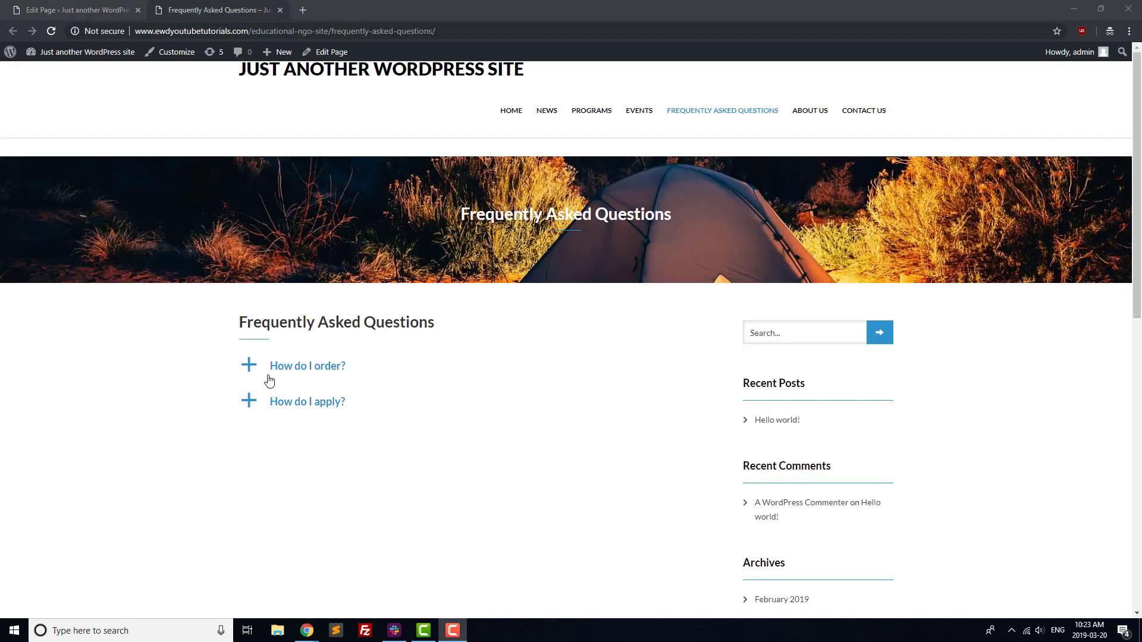
left_click(278, 375)
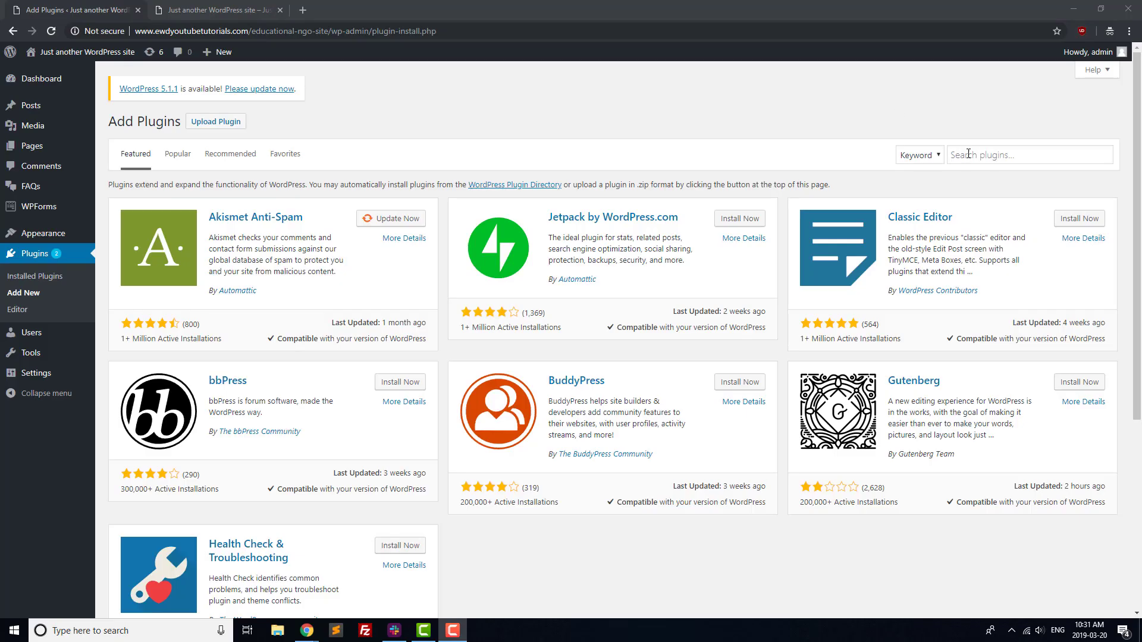
Search plugins for 'sta', then install and activate Status and Order Tracking.
left_click(969, 159)
type("status tracking")
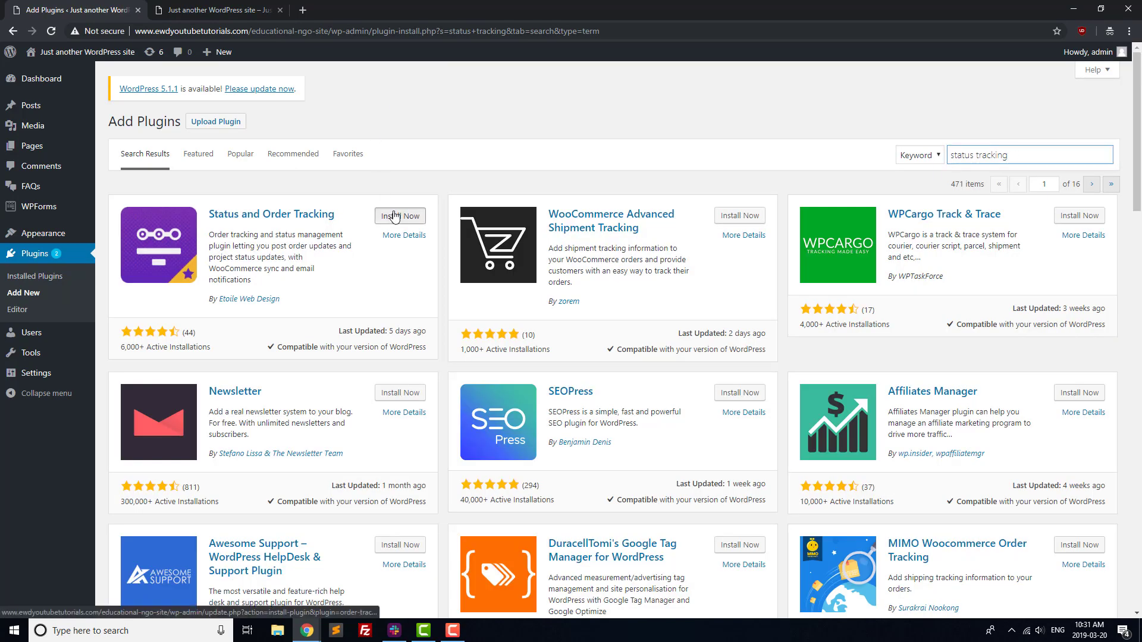
left_click(397, 215)
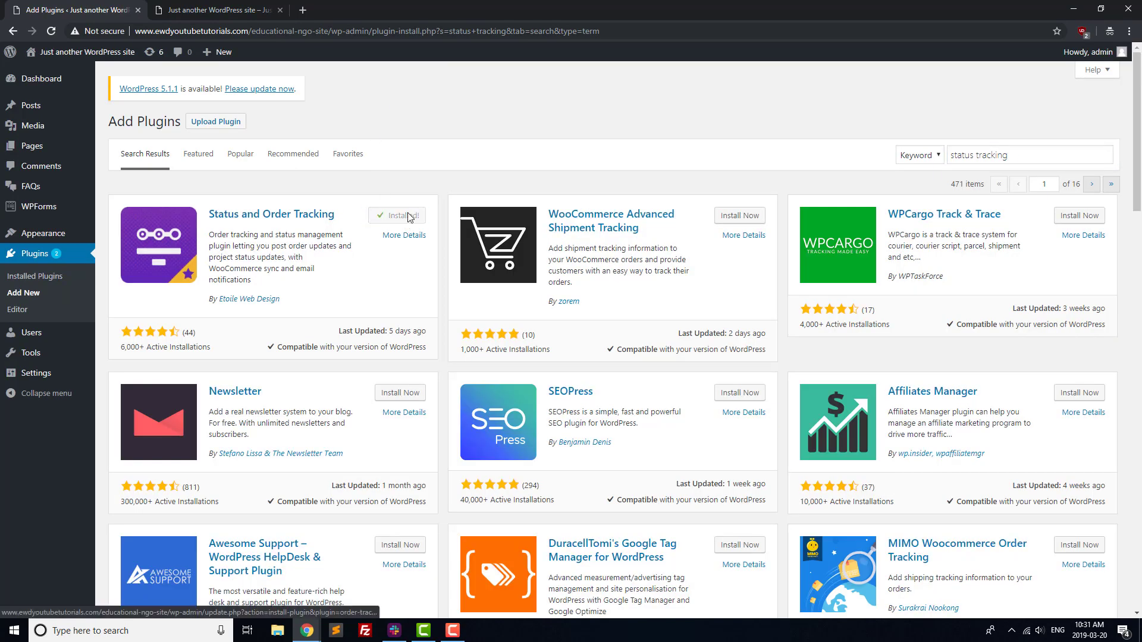
left_click(411, 216)
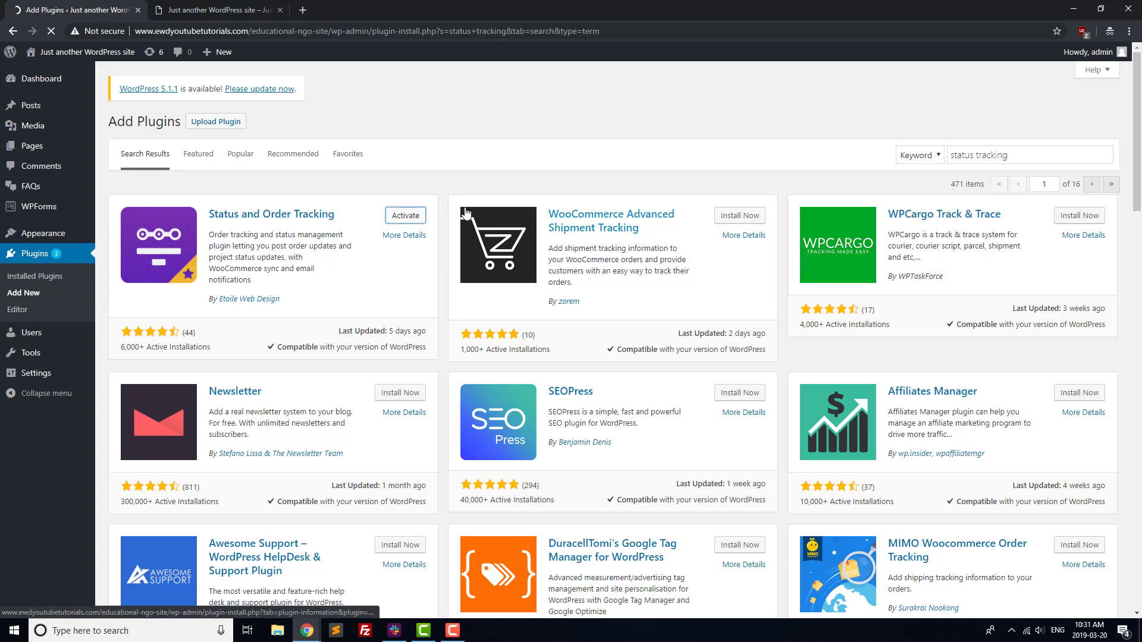
In the setup wizard, rename the tracking page to 'Status Tracking' and create it.
scroll(440, 226, "down", 2)
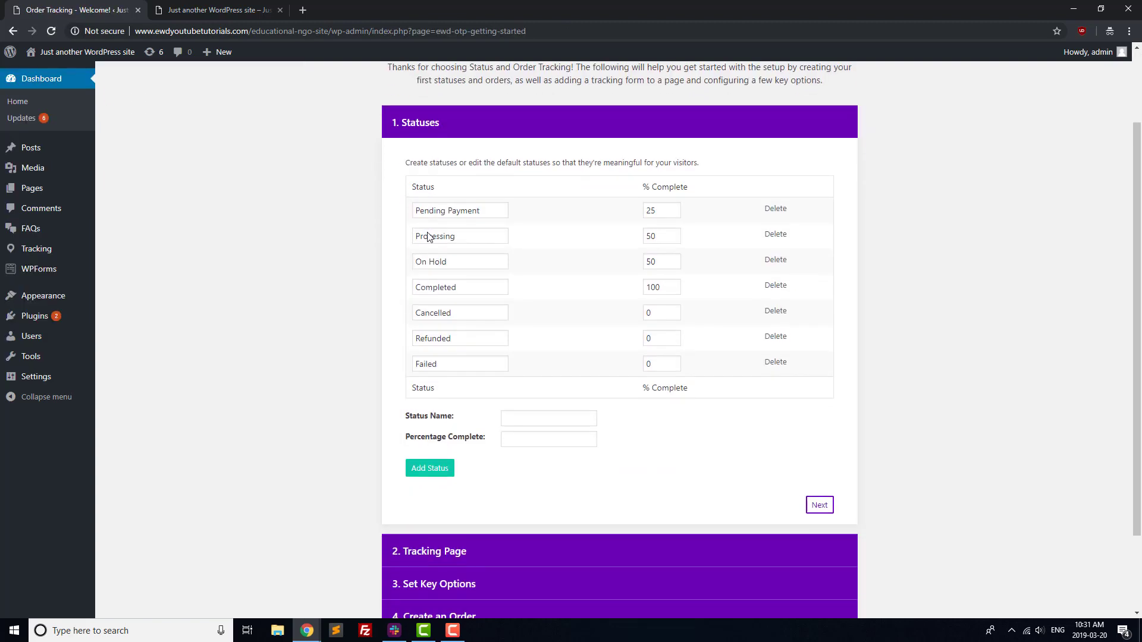
left_click(819, 484)
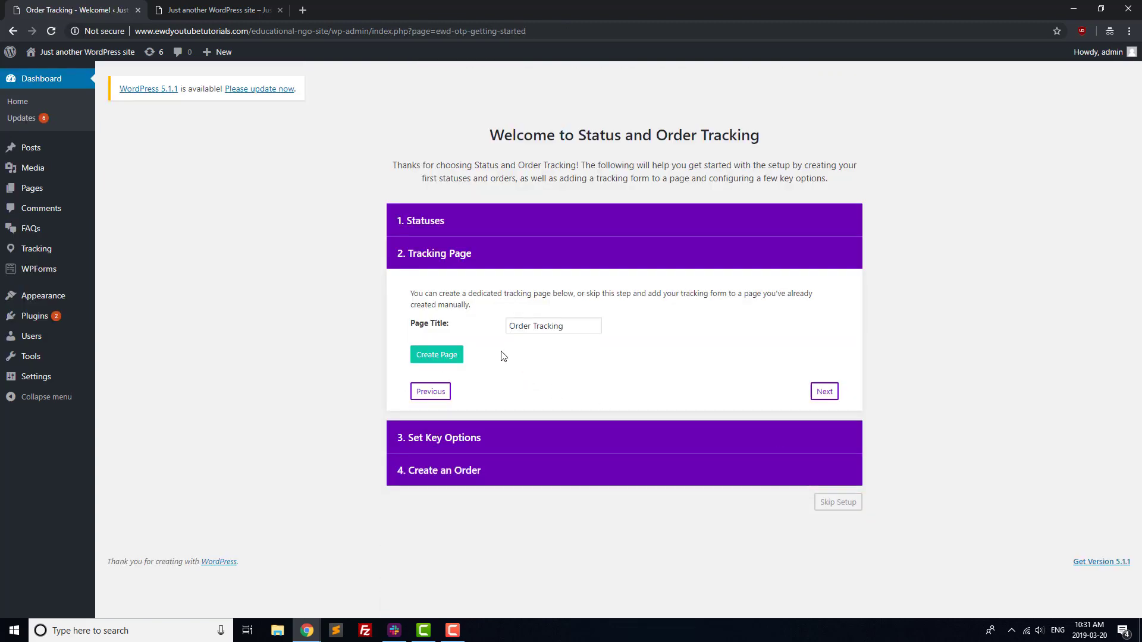
left_click(532, 329)
double_click(531, 329)
type("Status")
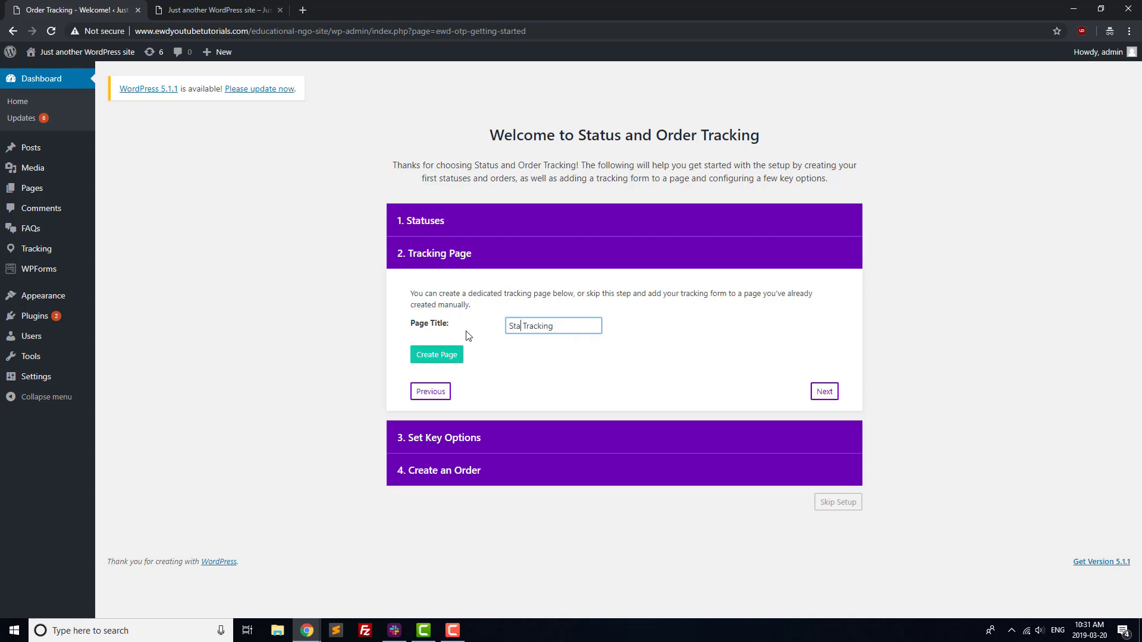
left_click(442, 355)
Enable showing each order's Name and Status on the tracking page.
scroll(613, 405, "down", 3)
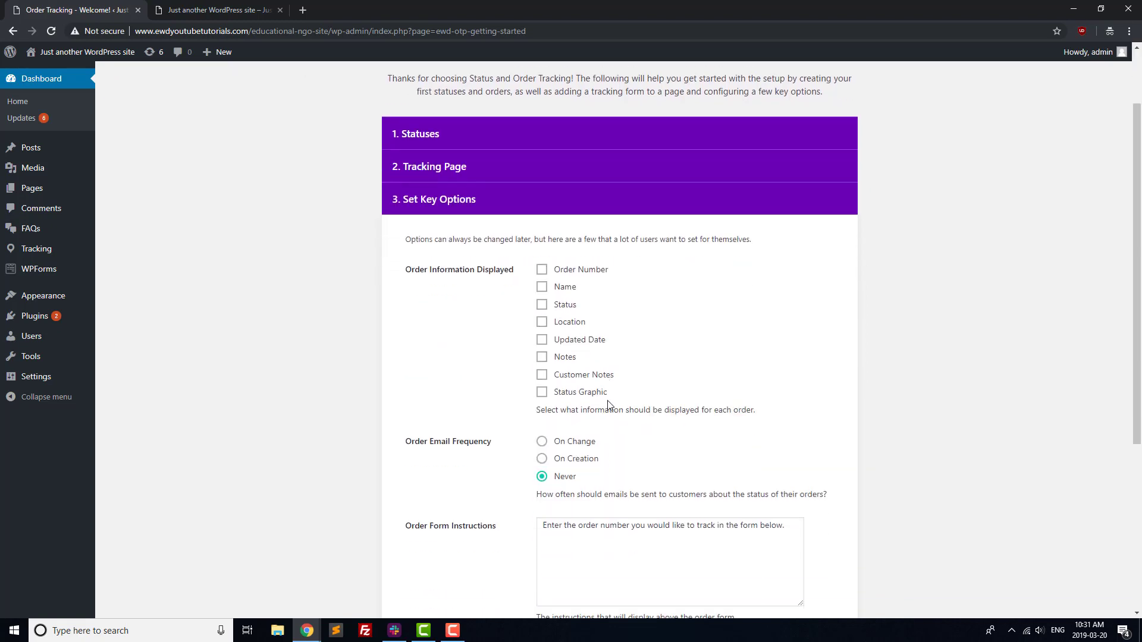
left_click(542, 195)
left_click(552, 213)
scroll(759, 480, "down", 2)
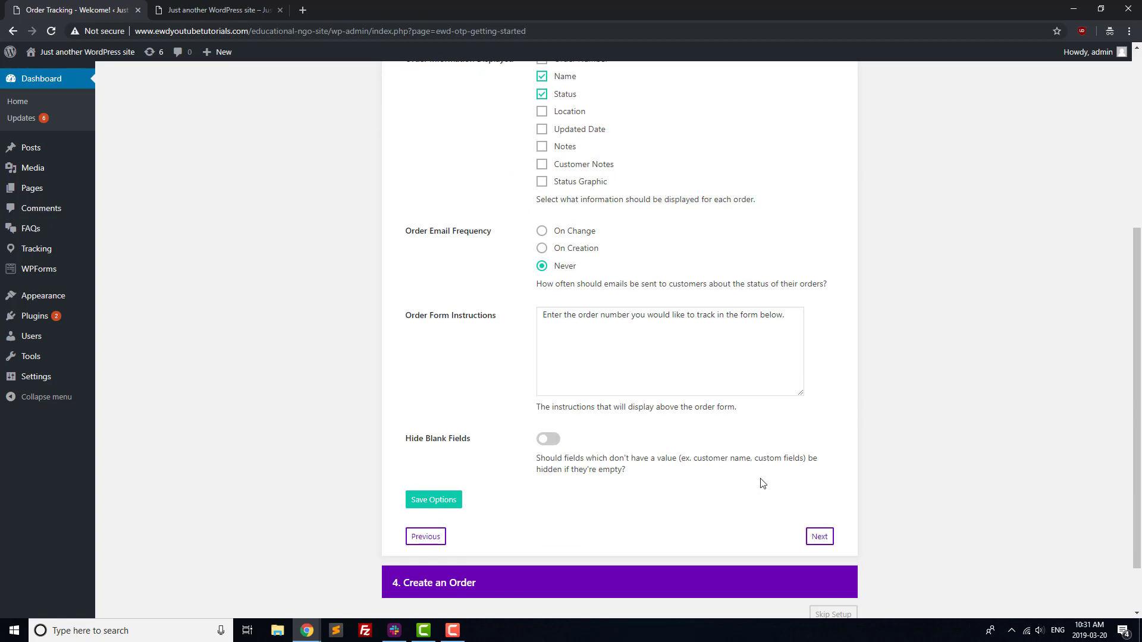
left_click(818, 534)
Add order 'Test Application' number 001 with a sample e-mail, status Completed, and finish setup.
left_click(538, 370)
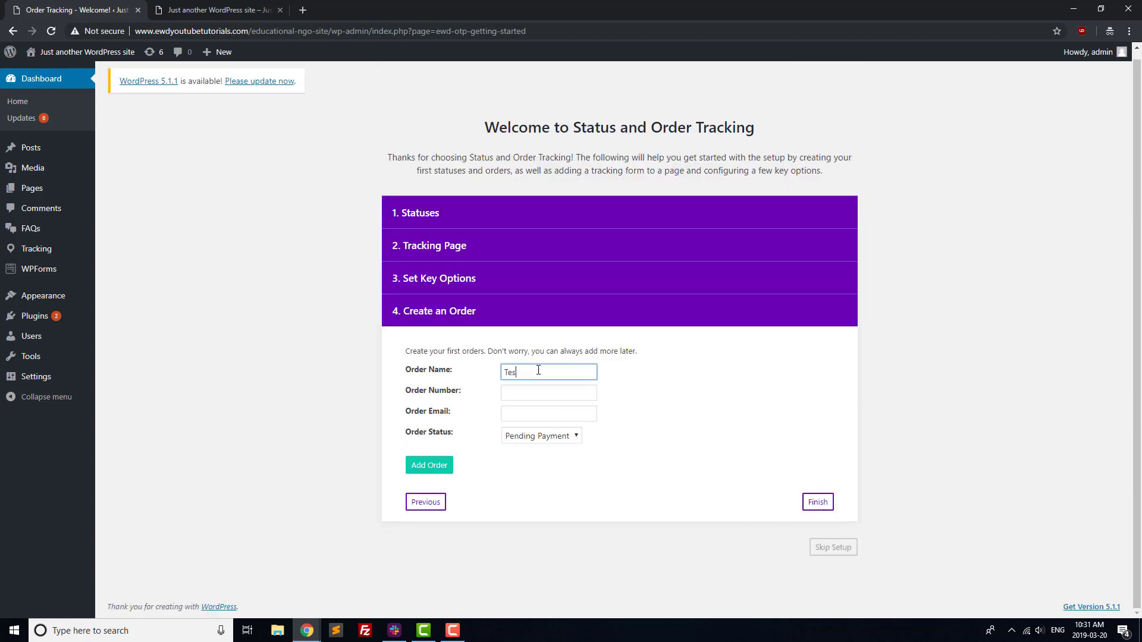
type("Test Application")
key("Tab")
type("0")
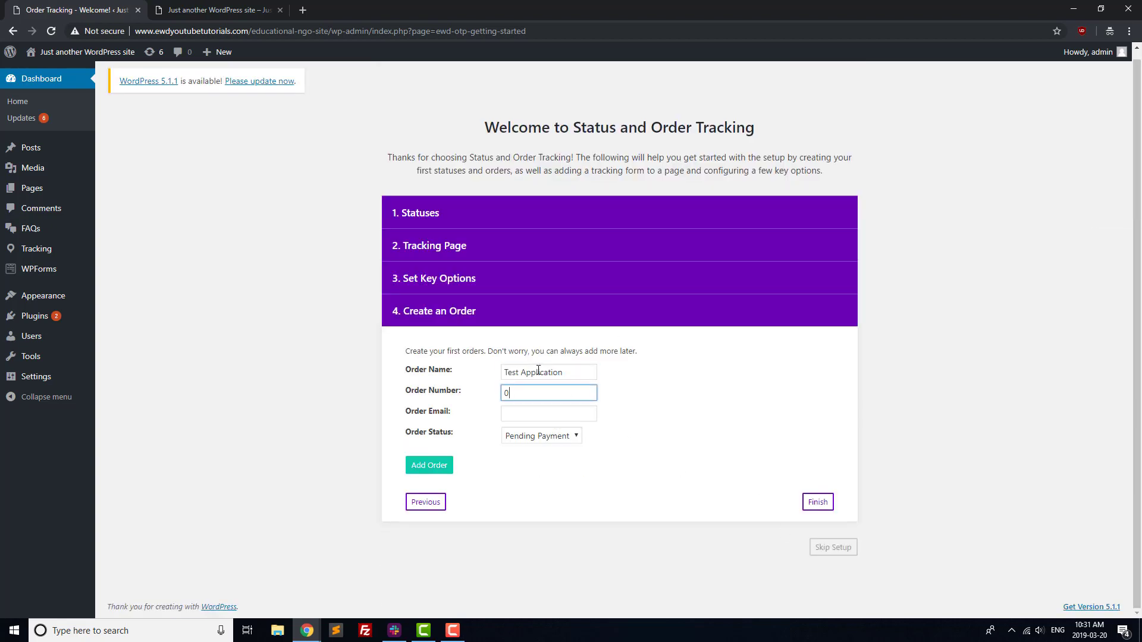
type("01")
key("Tab")
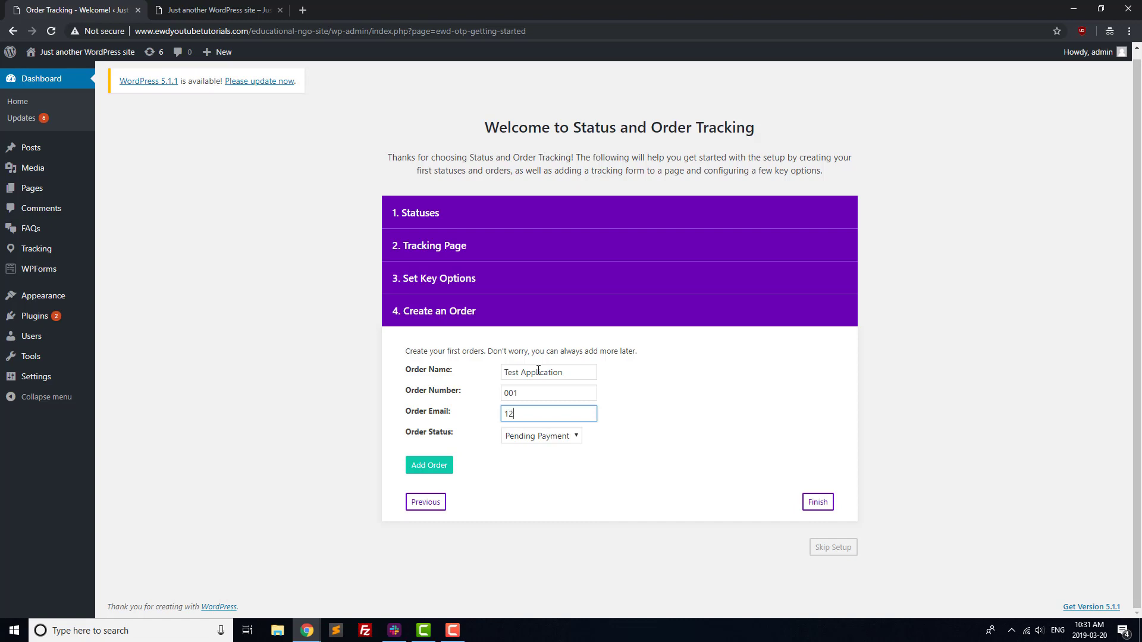
type("1234@example.com")
left_click(538, 436)
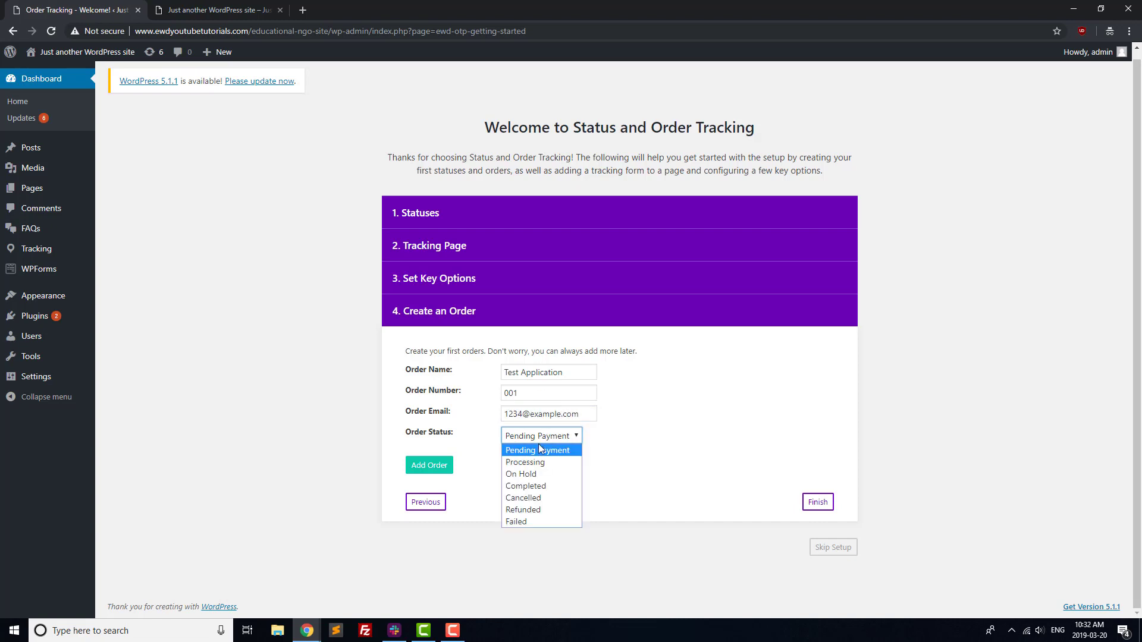
left_click(518, 483)
left_click(429, 466)
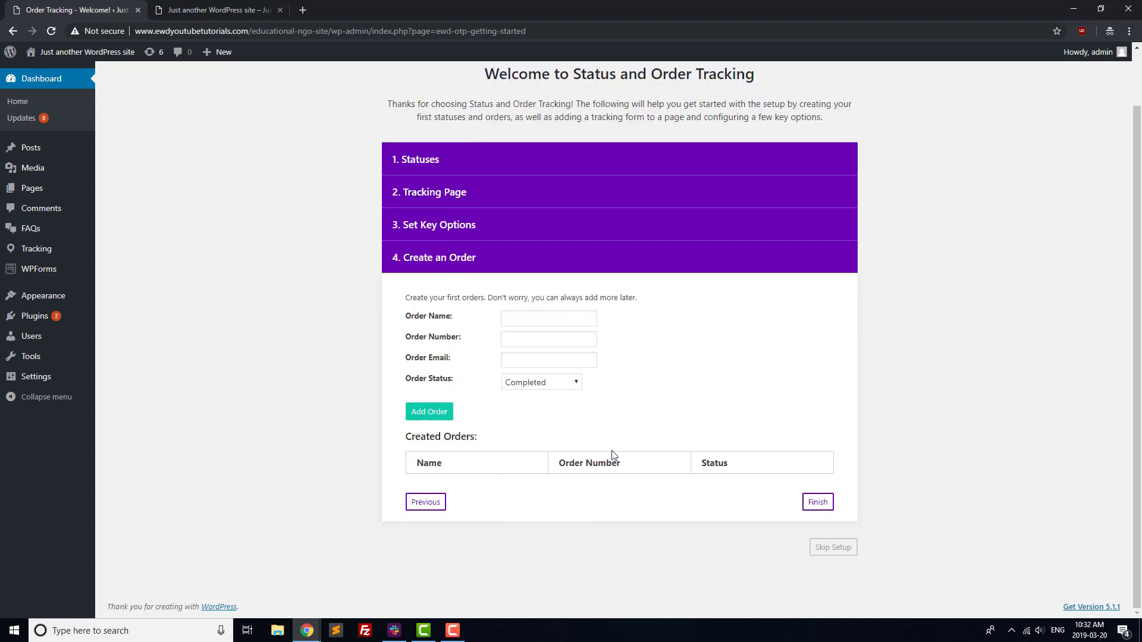
left_click(818, 500)
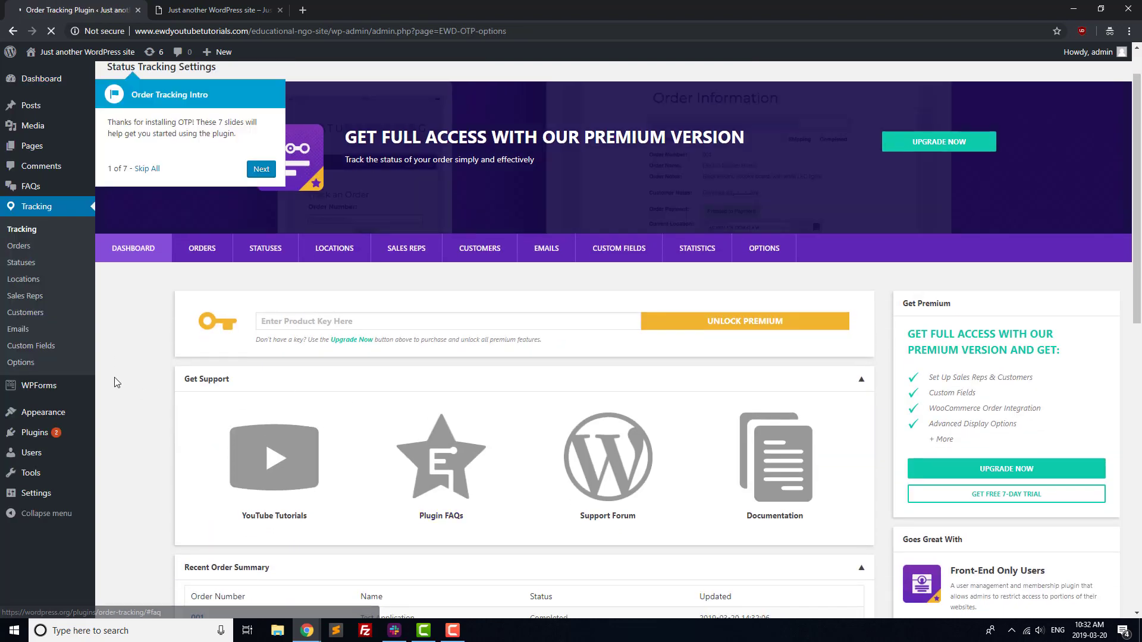
In Appearance > Menus, add the Status Tracking page above Contact Us and save the menu.
mouse_move(59, 420)
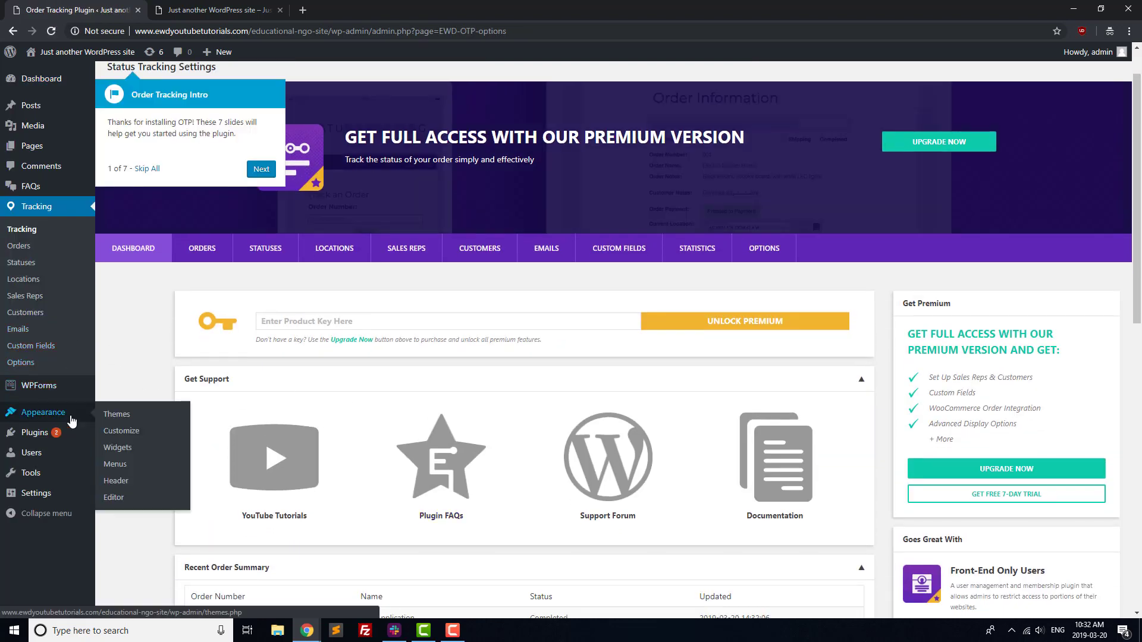
left_click(115, 464)
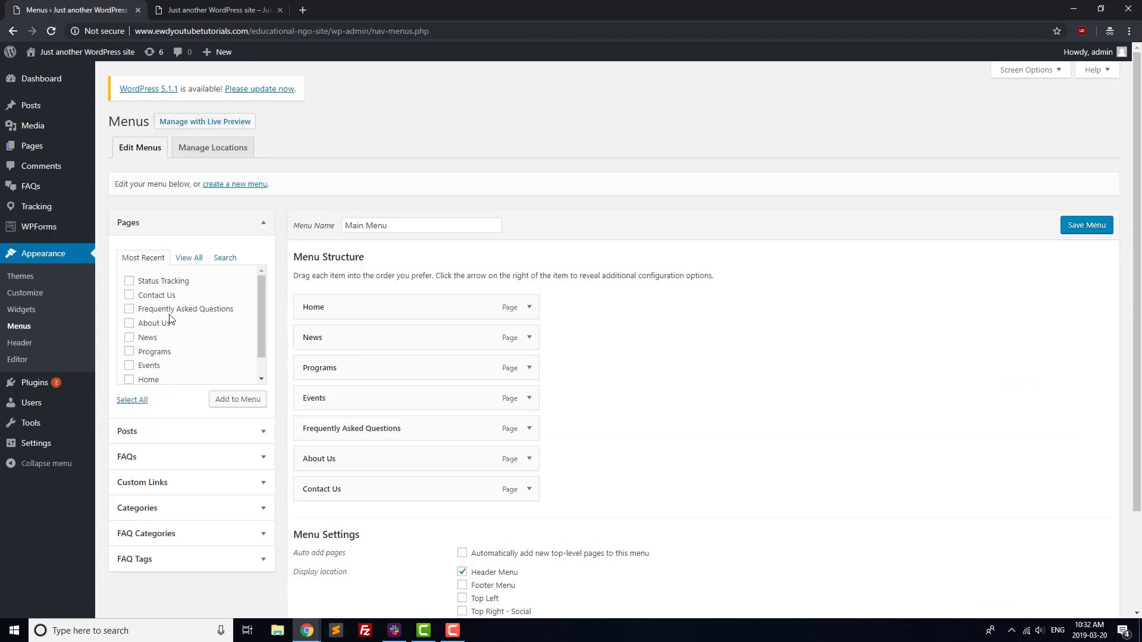
left_click(129, 281)
left_click(232, 401)
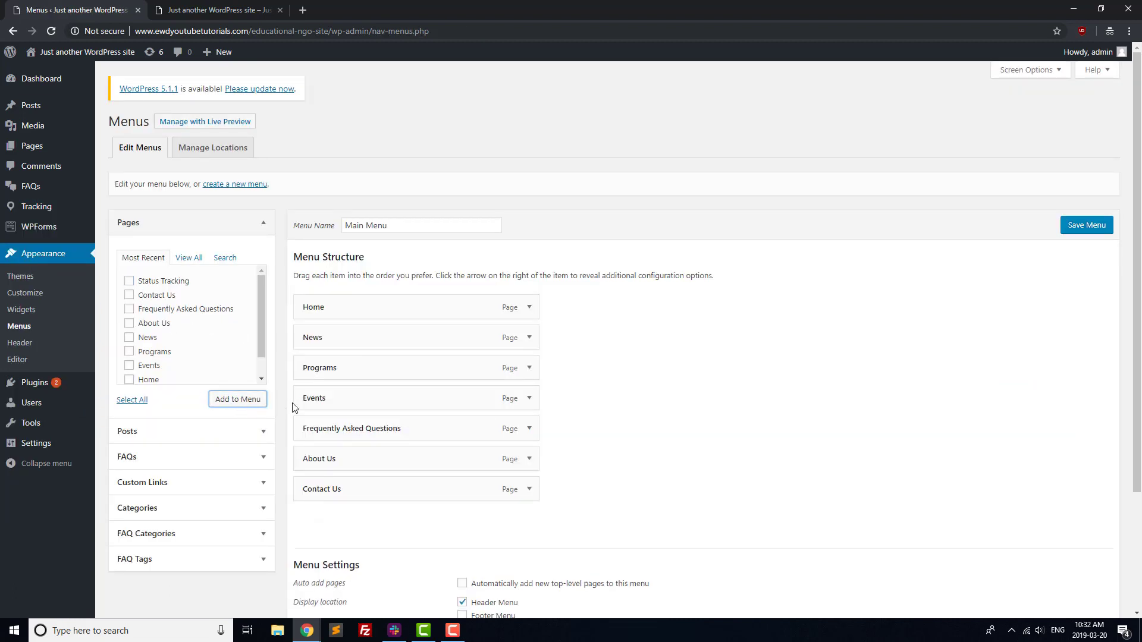
left_click_drag(354, 520, 348, 461)
left_click(1092, 228)
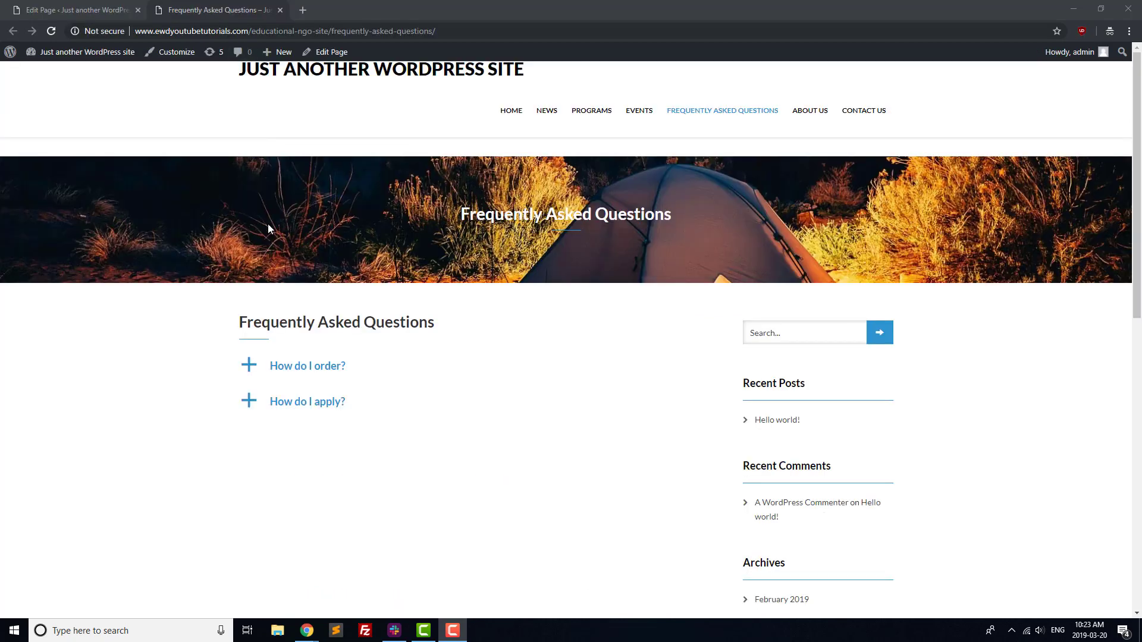
Expand 'How do I order?' to reveal its answer 'Give us a call to order.'.
left_click(268, 371)
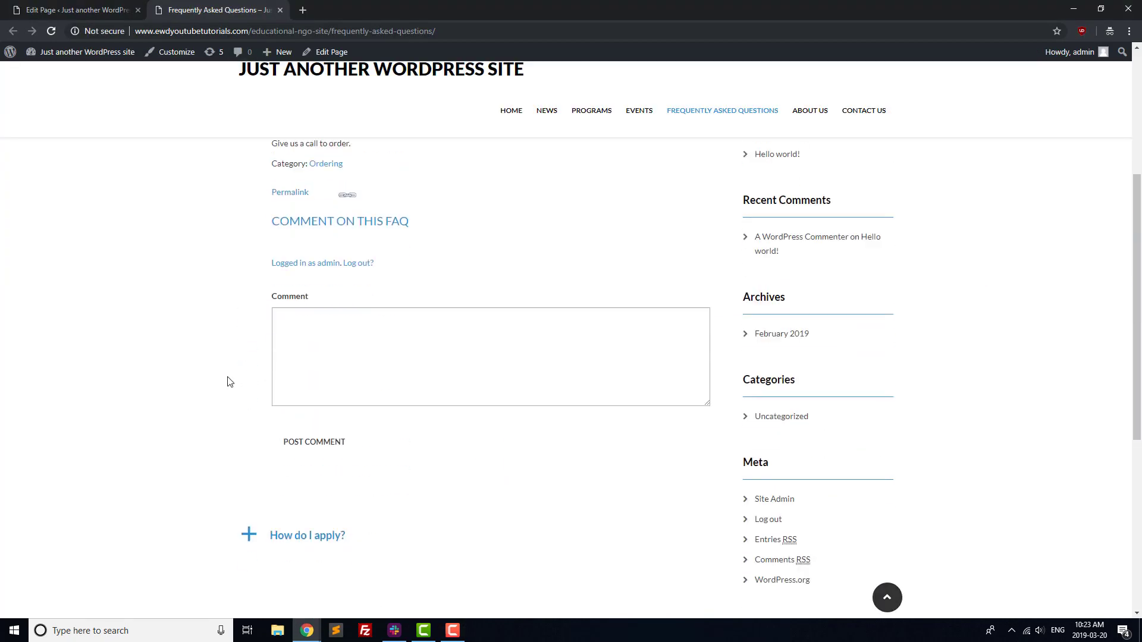